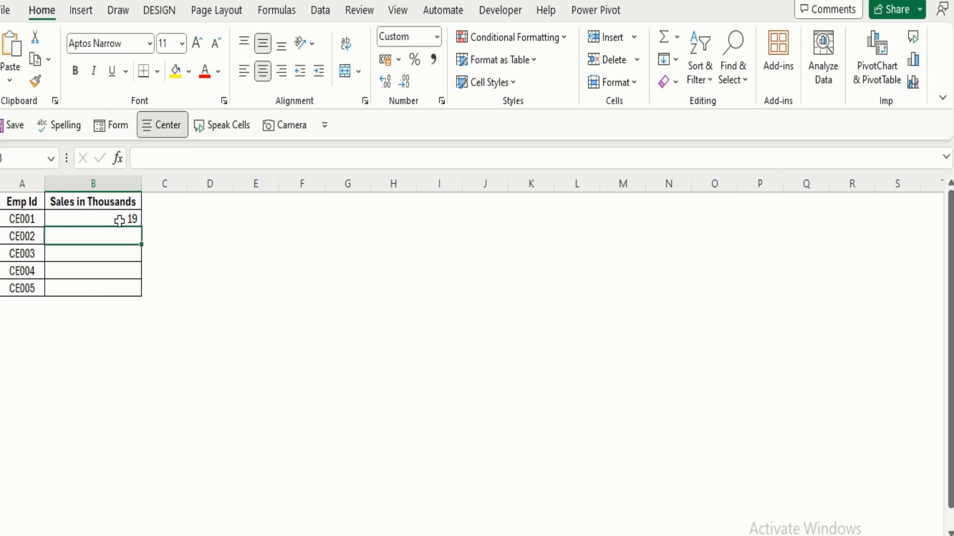
# - Fill the sales values down to CE005 and insert a clustered column chart from the whole Emp Id and Sales in Thousands table
pyautogui.moveTo(141, 227); pyautogui.dragTo(137, 290)
pyautogui.moveTo(21, 206); pyautogui.dragTo(102, 291)
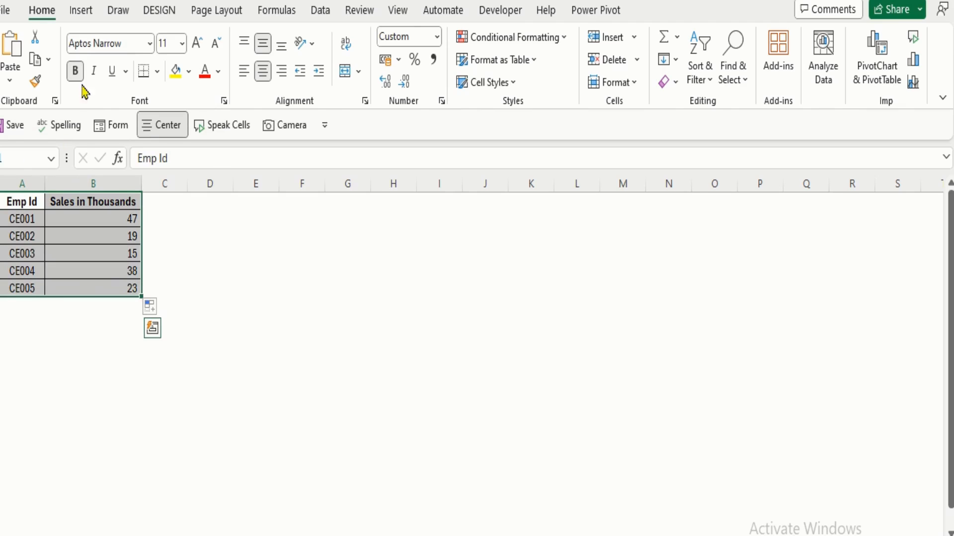
pyautogui.click(81, 10)
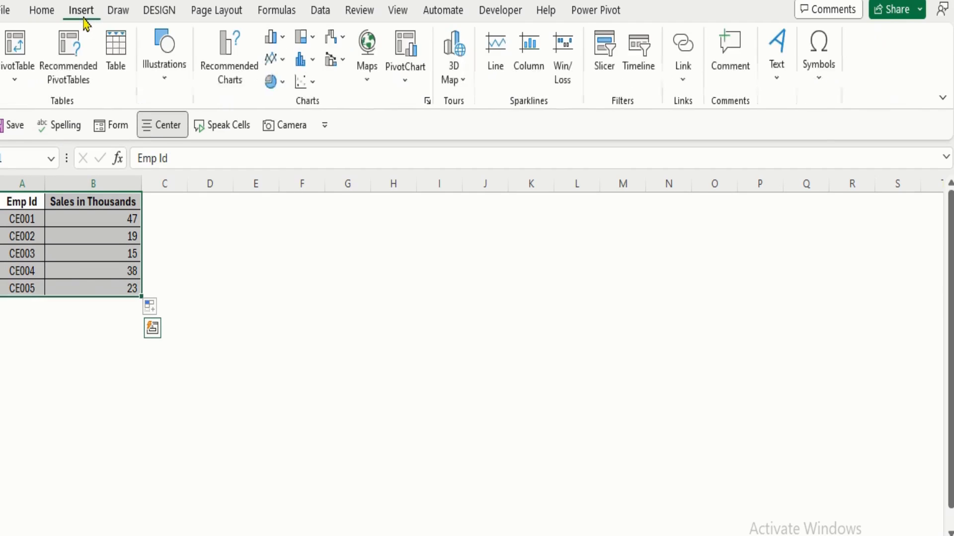
pyautogui.click(284, 40)
pyautogui.click(286, 98)
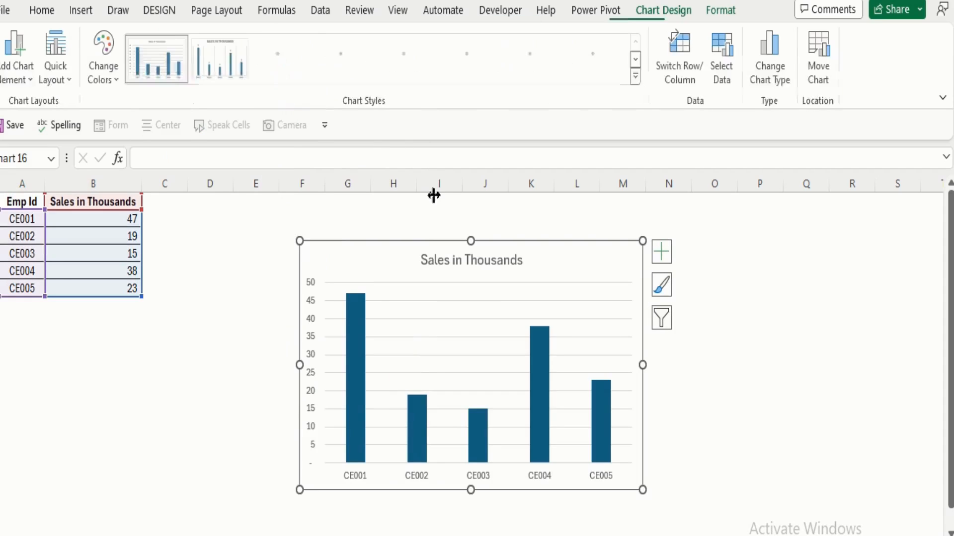
# - Move the chart slightly up and enlarge it, and hide its gridlines and chart title
pyautogui.moveTo(496, 237); pyautogui.dragTo(496, 210)
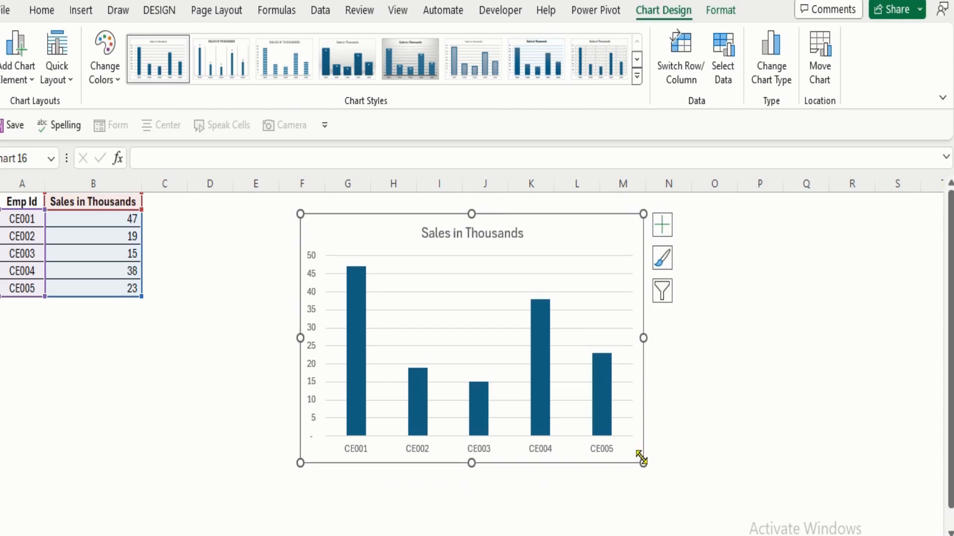
pyautogui.moveTo(643, 462); pyautogui.dragTo(691, 493)
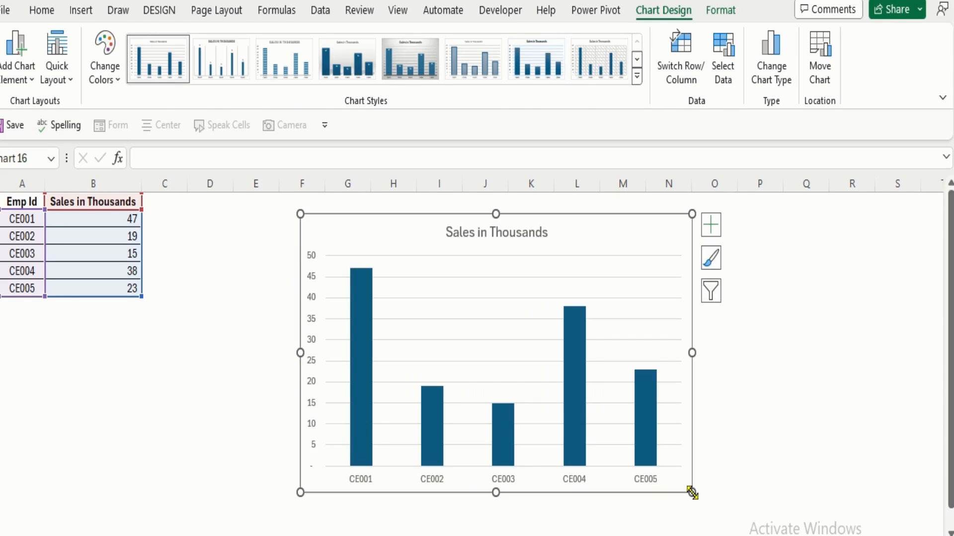
pyautogui.click(712, 226)
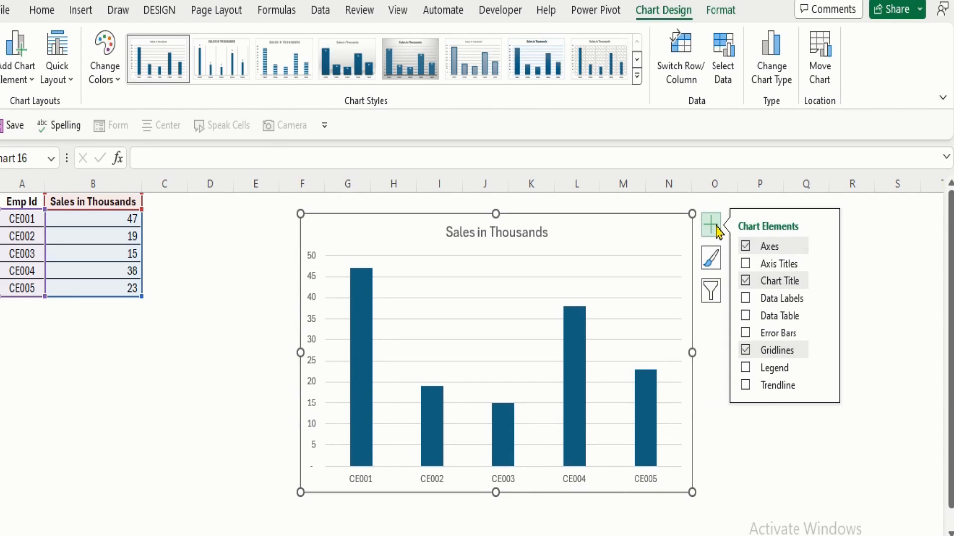
pyautogui.click(774, 350)
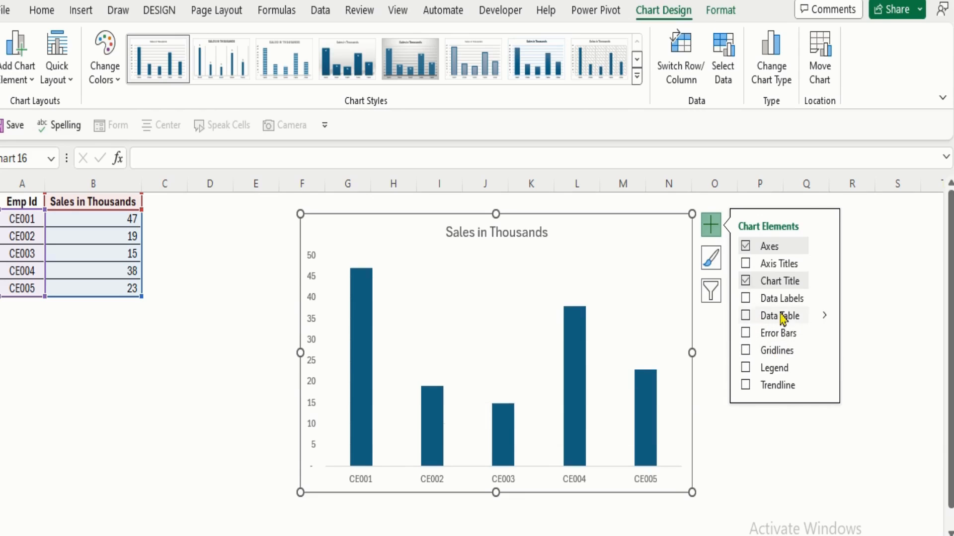
pyautogui.click(774, 282)
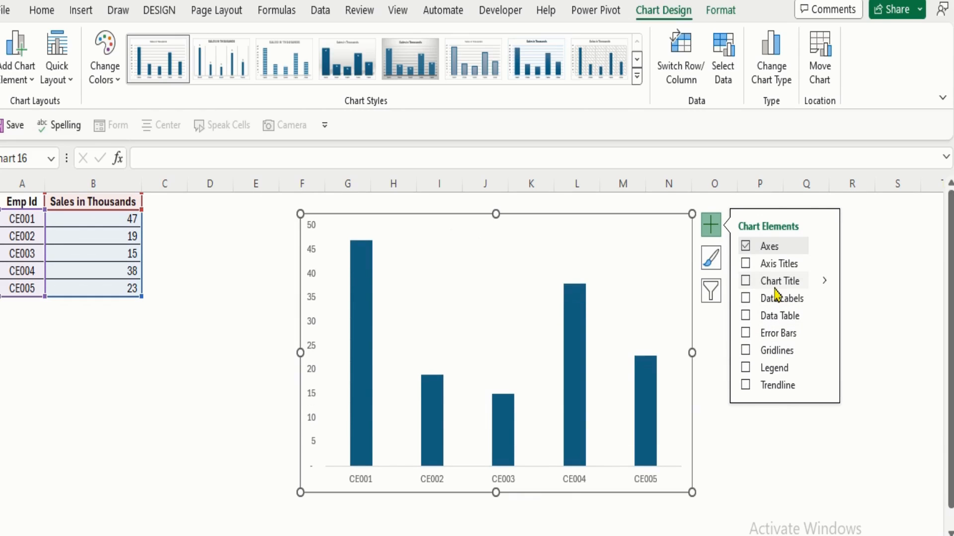
pyautogui.click(879, 301)
# - Insert the solid black single-fish stock icon below the data table, searching the icon library for "fish"
pyautogui.click(164, 343)
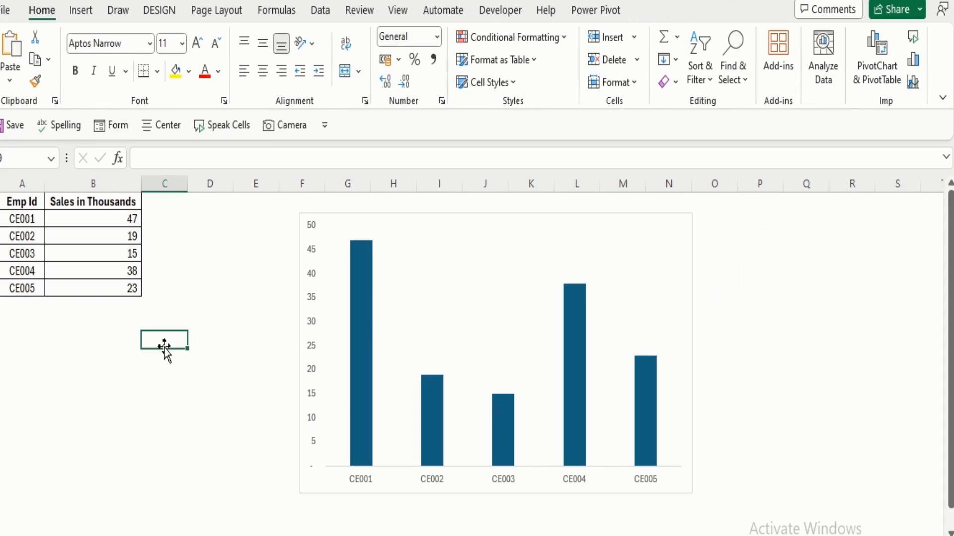
pyautogui.click(80, 12)
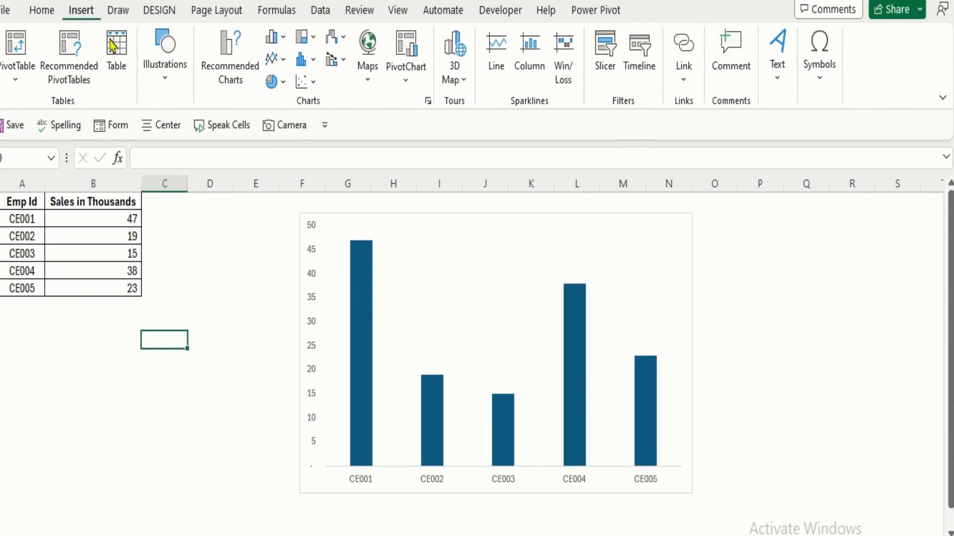
pyautogui.click(161, 88)
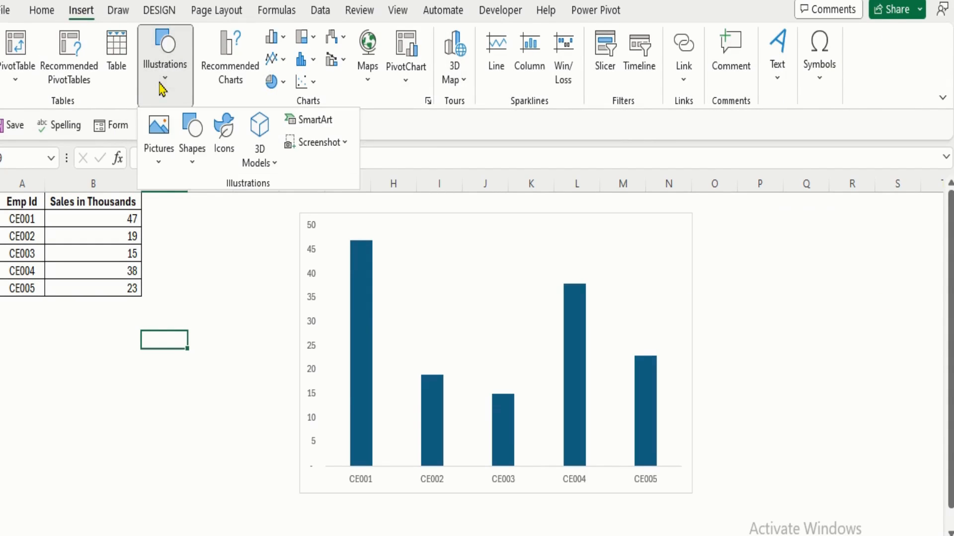
pyautogui.click(234, 149)
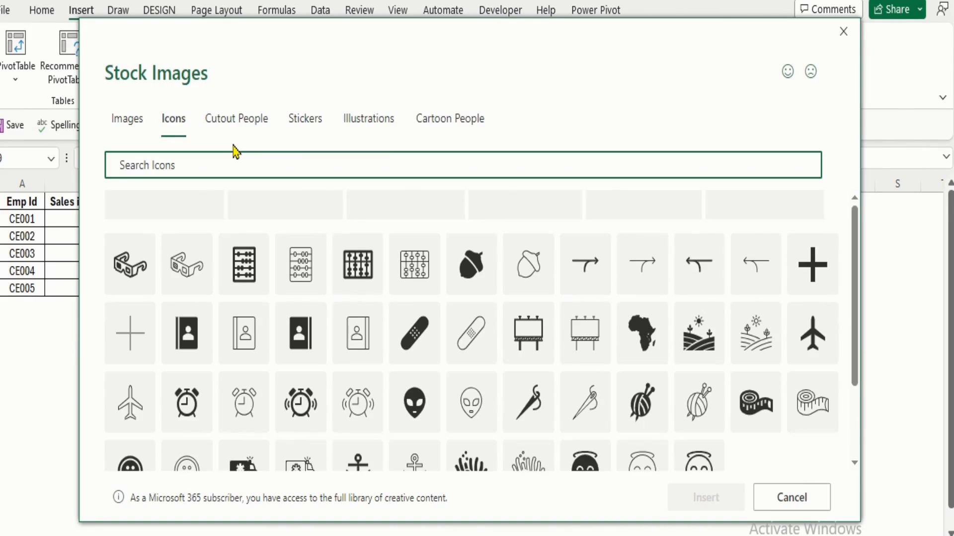
pyautogui.write('fish')
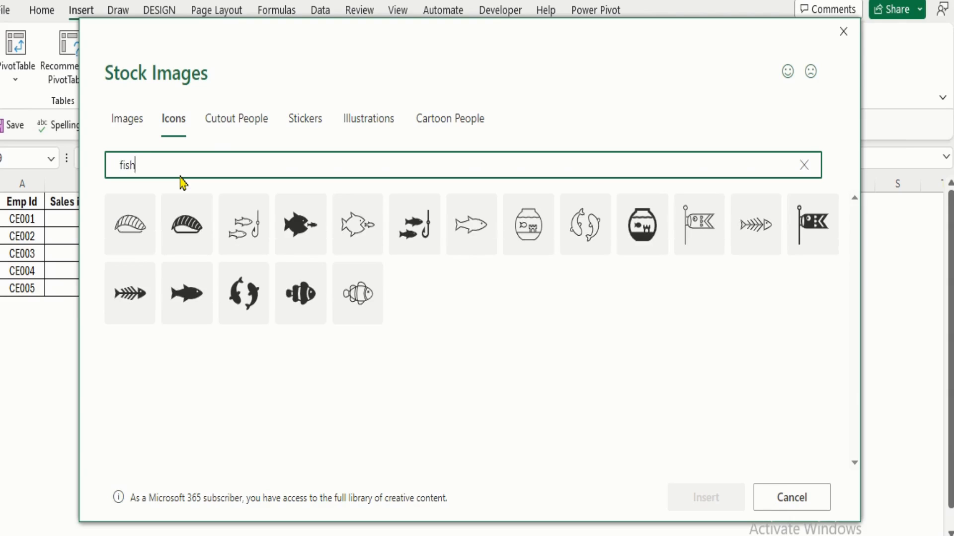
pyautogui.click(204, 279)
pyautogui.click(715, 507)
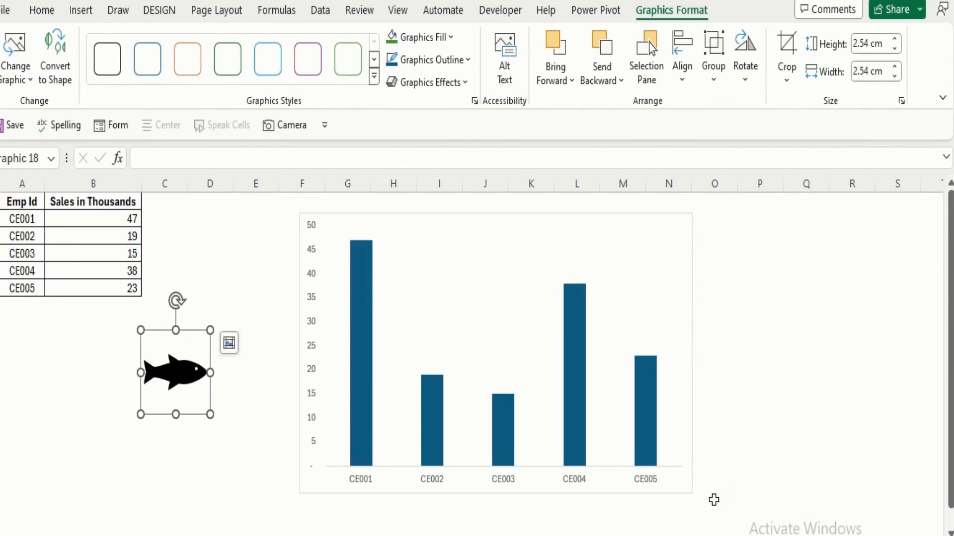
# - Set the fish icon's height to 1 cm with its proportions kept
pyautogui.click(875, 43)
pyautogui.press('BackSpace')
pyautogui.click(875, 44)
pyautogui.write('1')
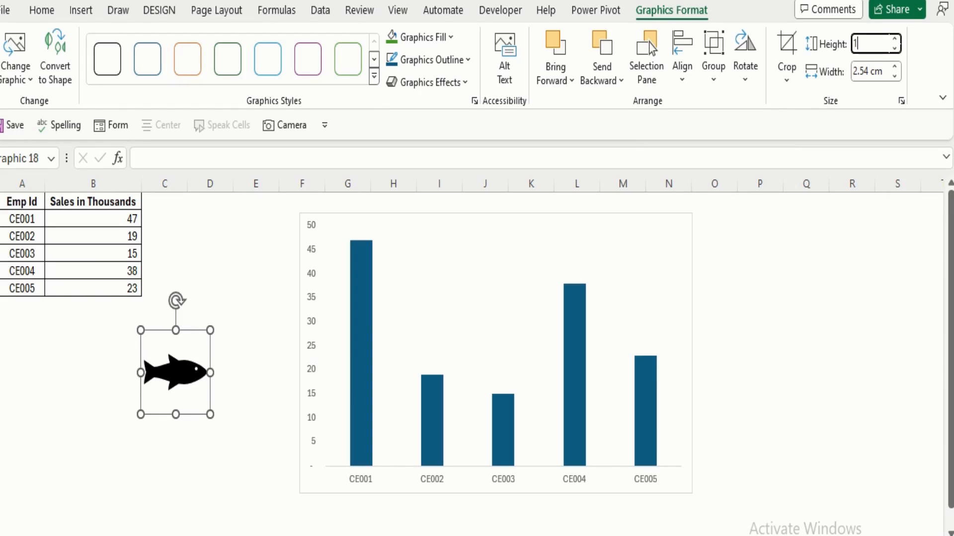
pyautogui.press('Tab')
pyautogui.press('Return')
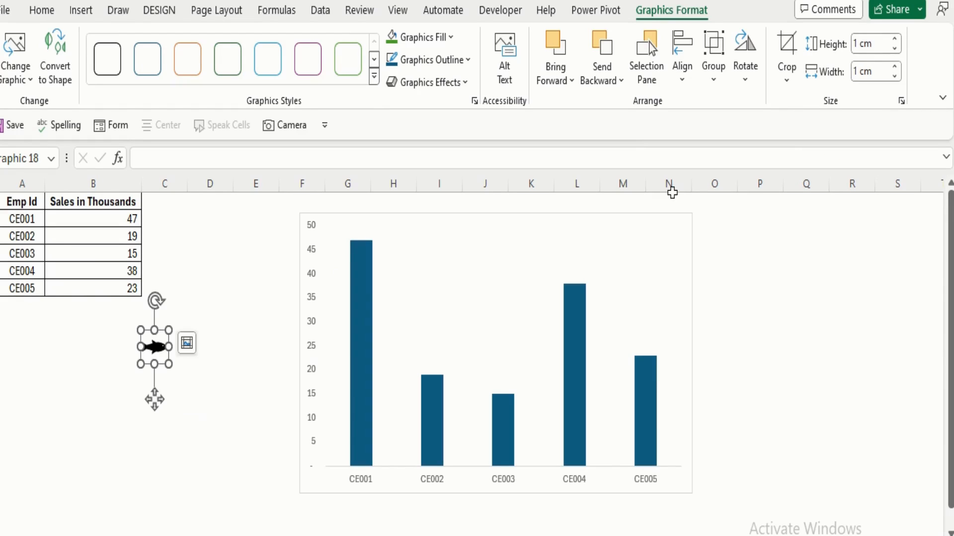
pyautogui.click(227, 408)
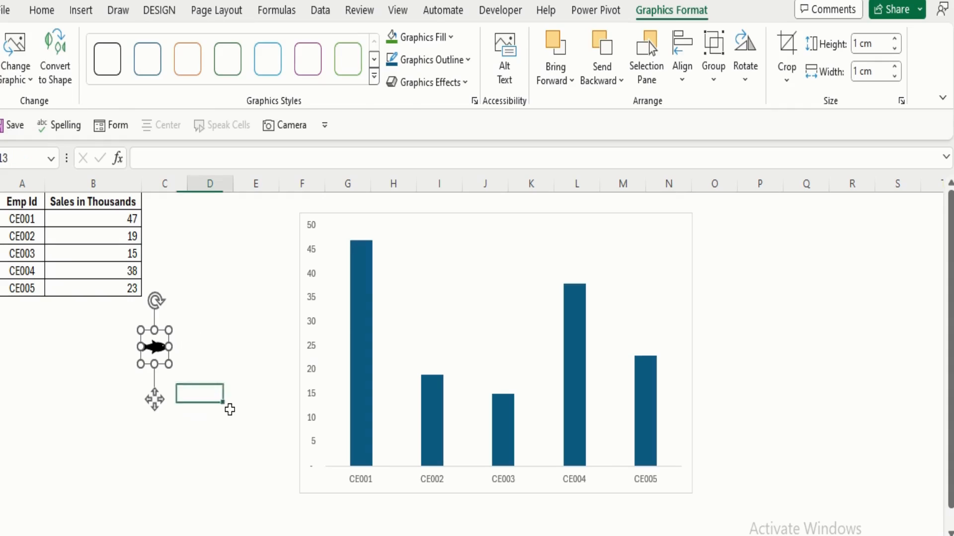
# - Move the fish icon under the Emp Id table and duplicate it four times in a descending column
pyautogui.click(154, 346)
pyautogui.moveTo(154, 347); pyautogui.dragTo(51, 394)
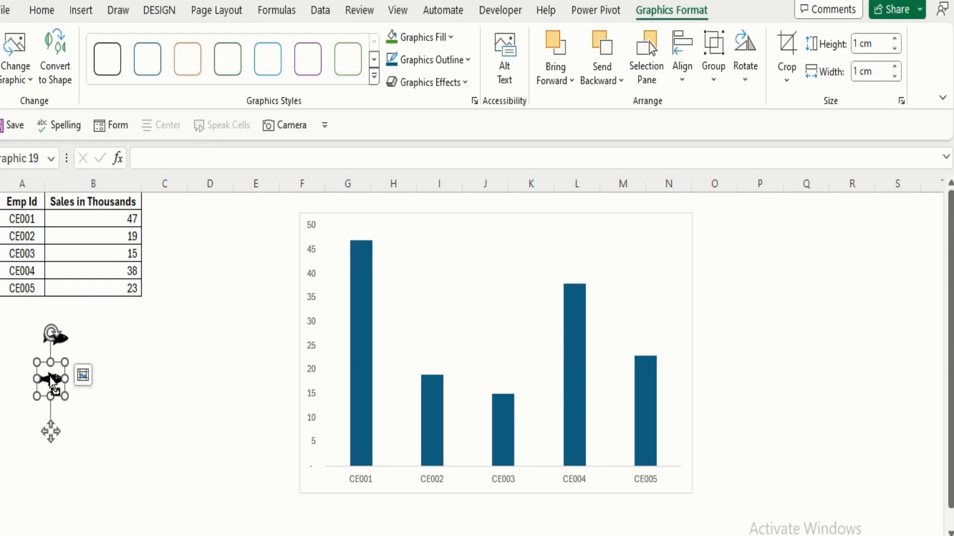
pyautogui.hotkey('ctrl', 'd')
pyautogui.hotkey('ctrl', 'd')
pyautogui.hotkey('ctrl', 'd')
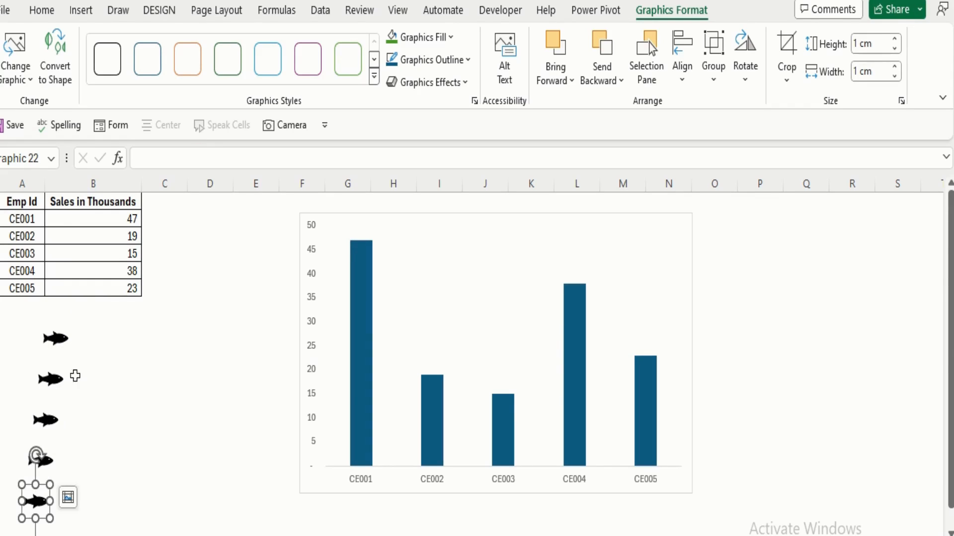
pyautogui.click(171, 370)
# - Recolour the first fish green, the second orange and the third purple
pyautogui.click(55, 338)
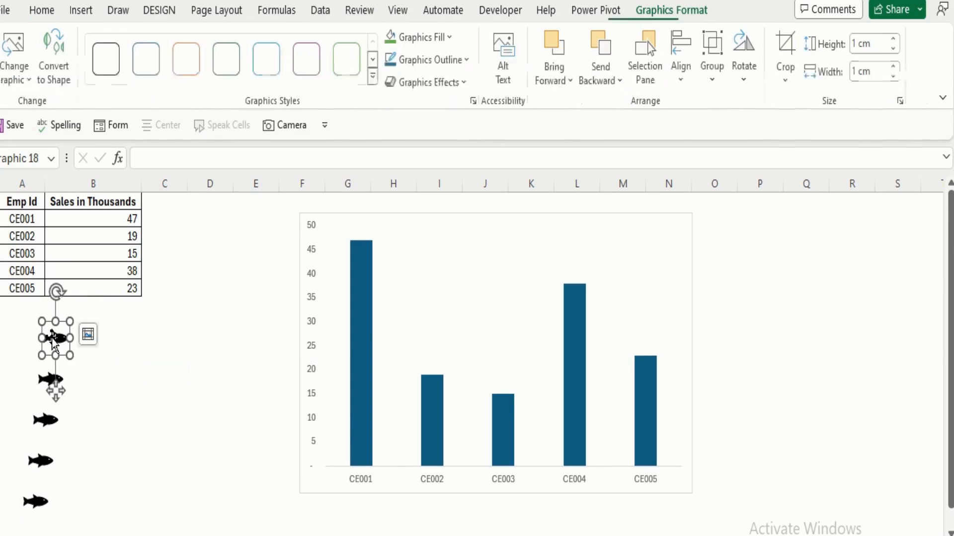
pyautogui.click(397, 37)
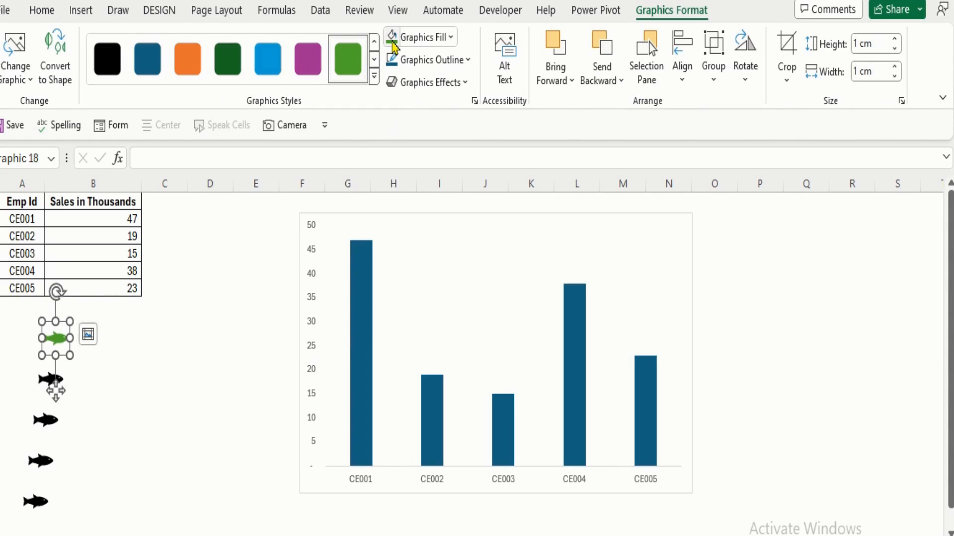
pyautogui.click(45, 381)
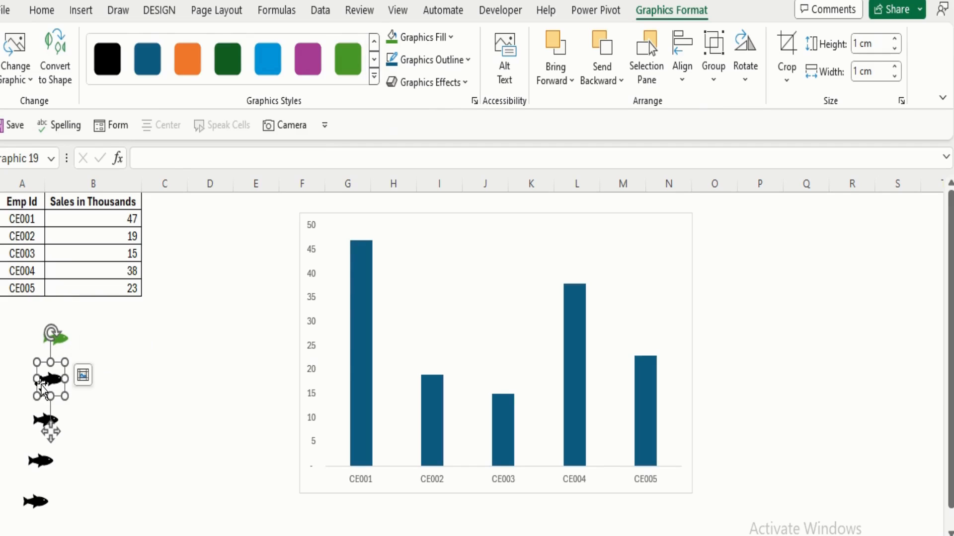
pyautogui.click(188, 64)
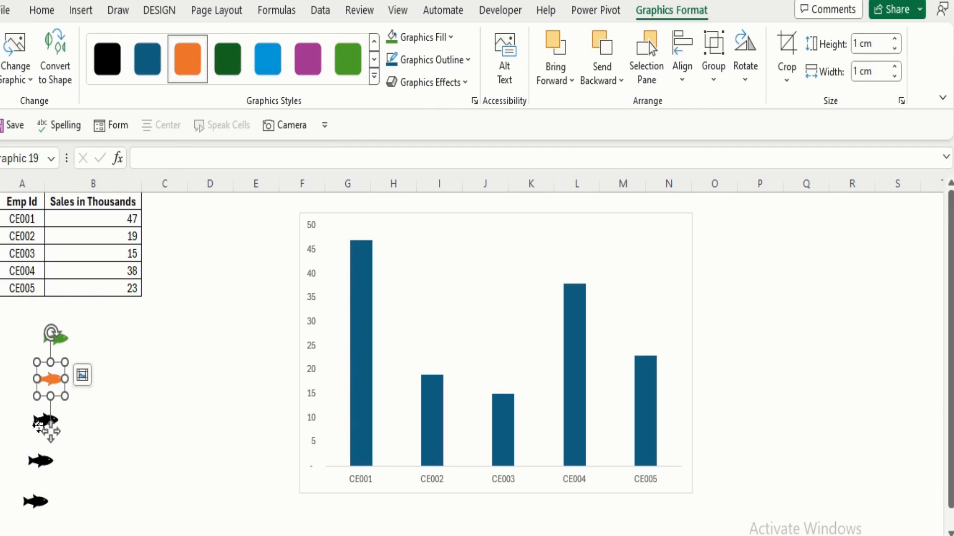
pyautogui.click(37, 432)
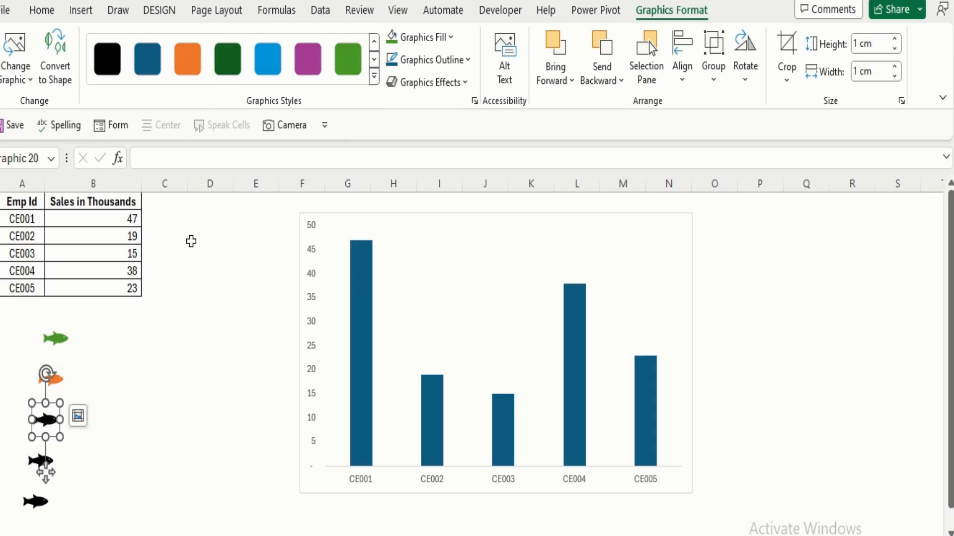
pyautogui.click(308, 58)
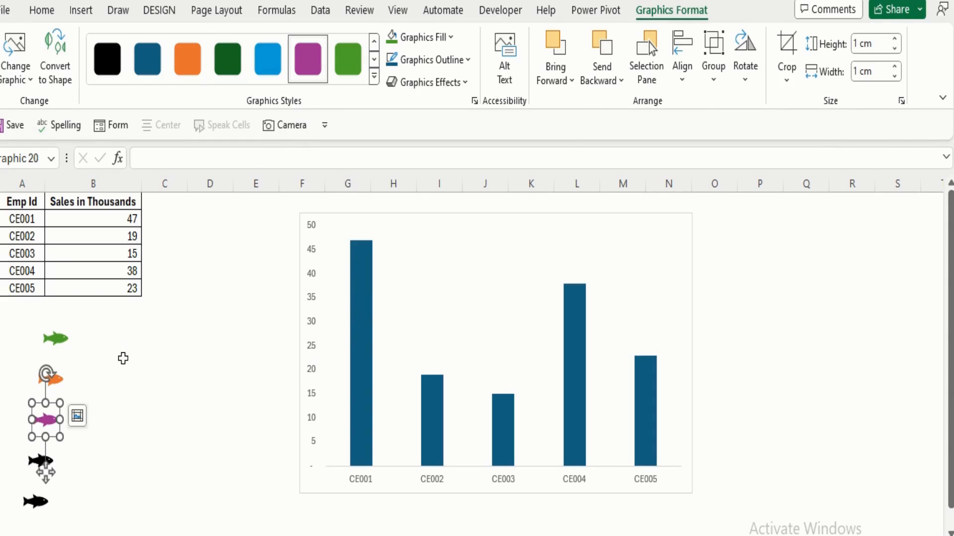
# - Fill the fourth fish with standard yellow and the fifth with a light blue theme colour
pyautogui.click(40, 461)
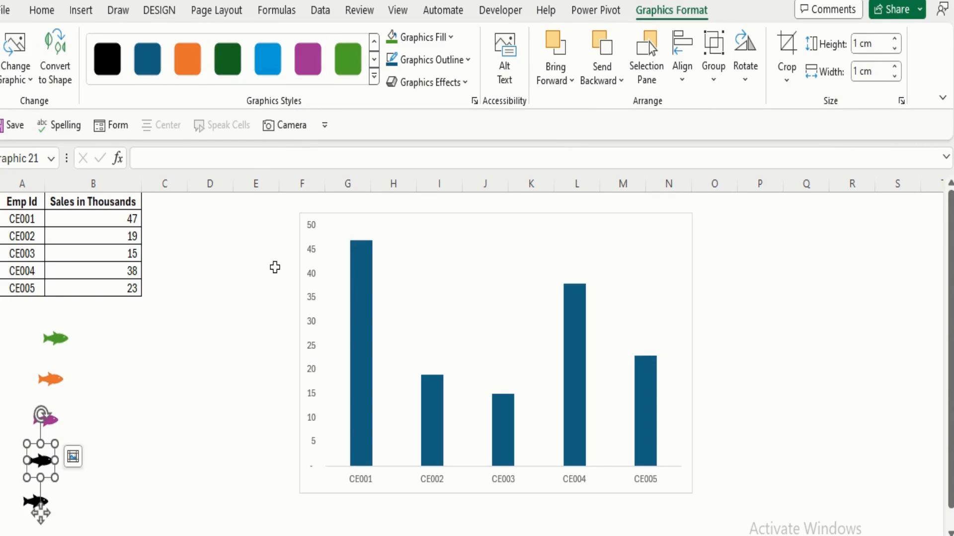
pyautogui.click(451, 37)
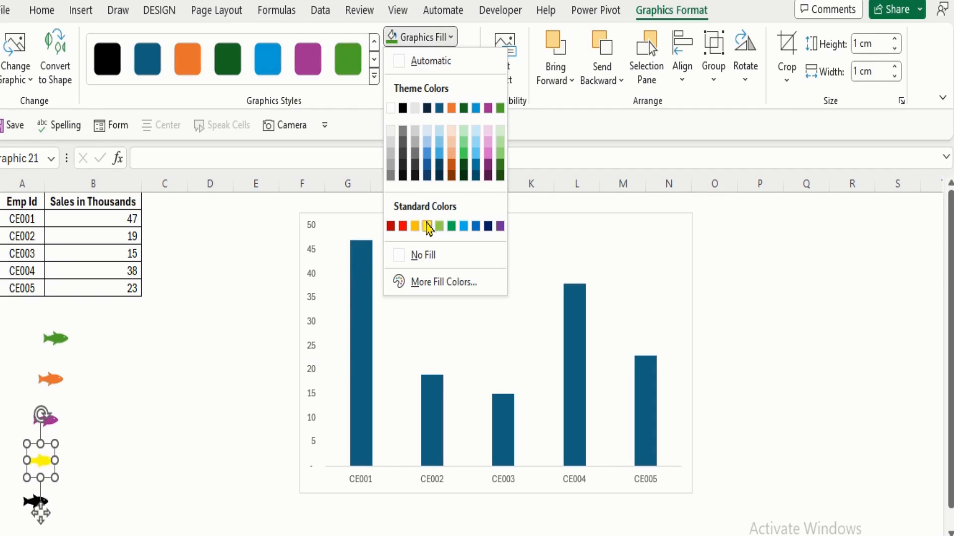
pyautogui.click(427, 227)
pyautogui.click(217, 425)
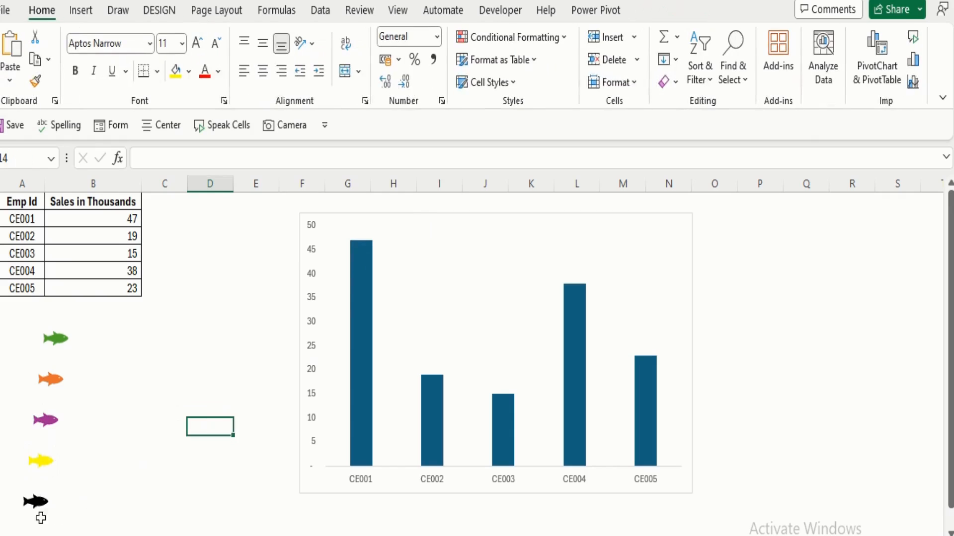
pyautogui.click(34, 502)
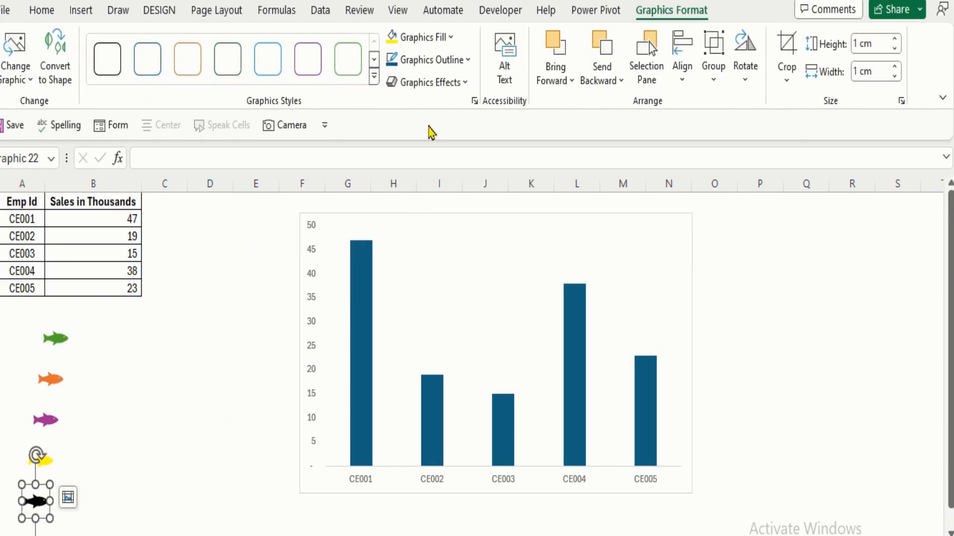
pyautogui.click(451, 38)
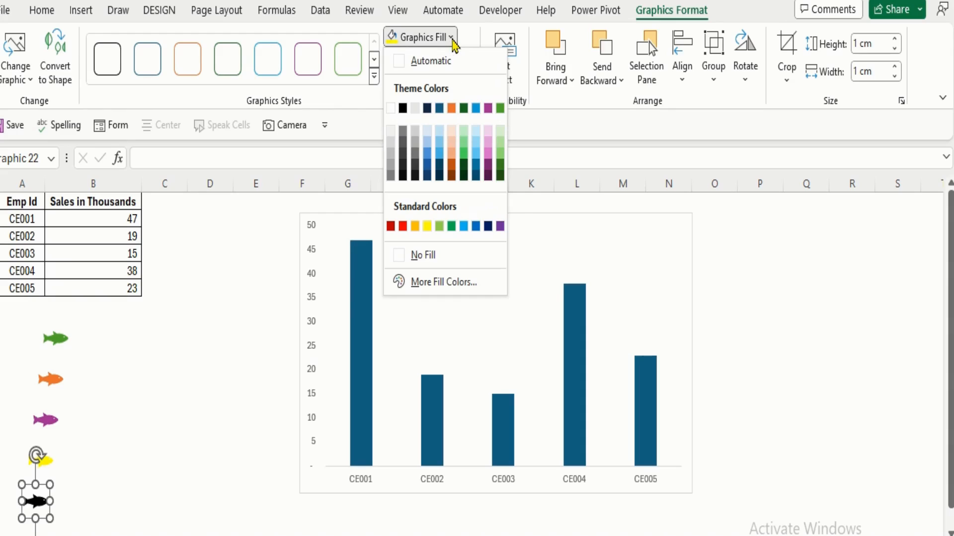
pyautogui.click(440, 156)
pyautogui.click(211, 356)
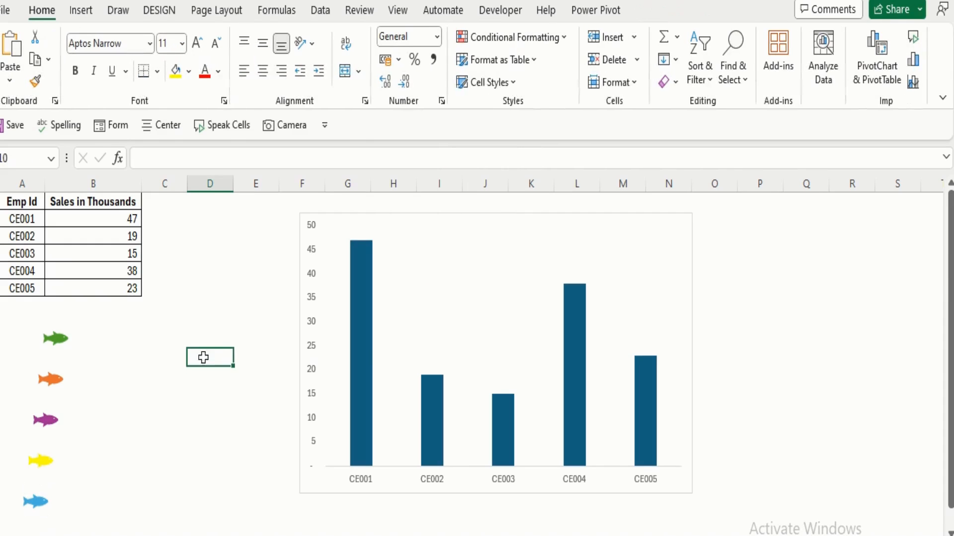
# - Replace the CE001 column with the copied green fish and the CE002 column with the copied orange fish
pyautogui.click(59, 344)
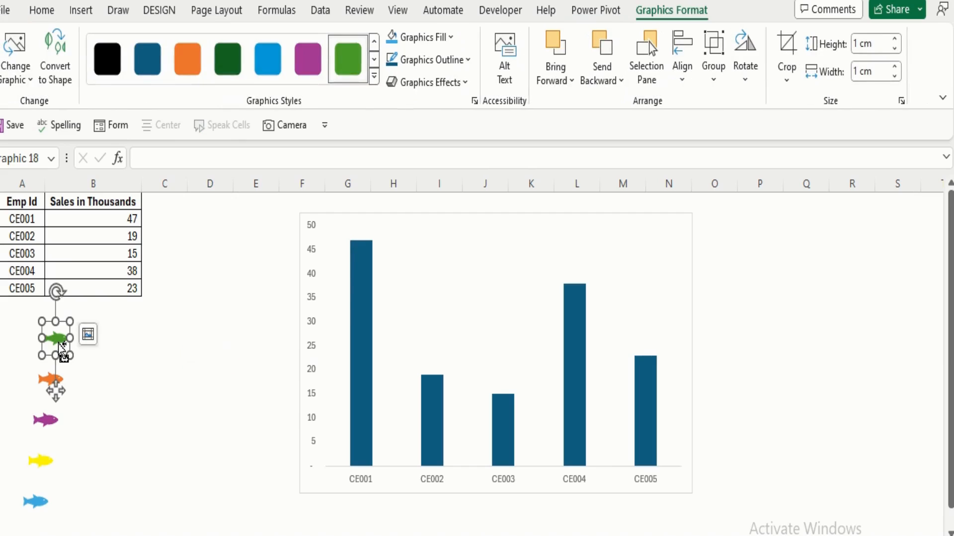
pyautogui.click(362, 315)
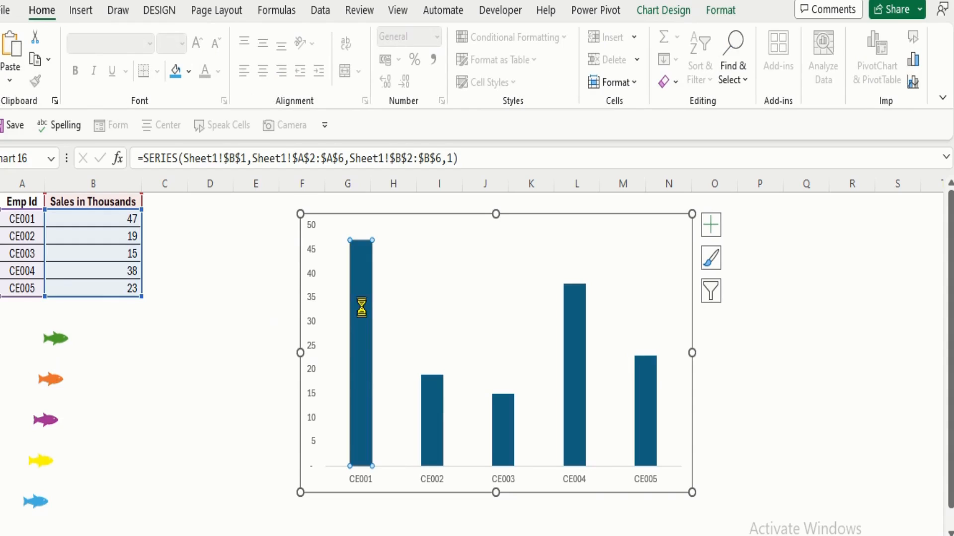
pyautogui.hotkey('ctrl', 'v')
pyautogui.click(49, 379)
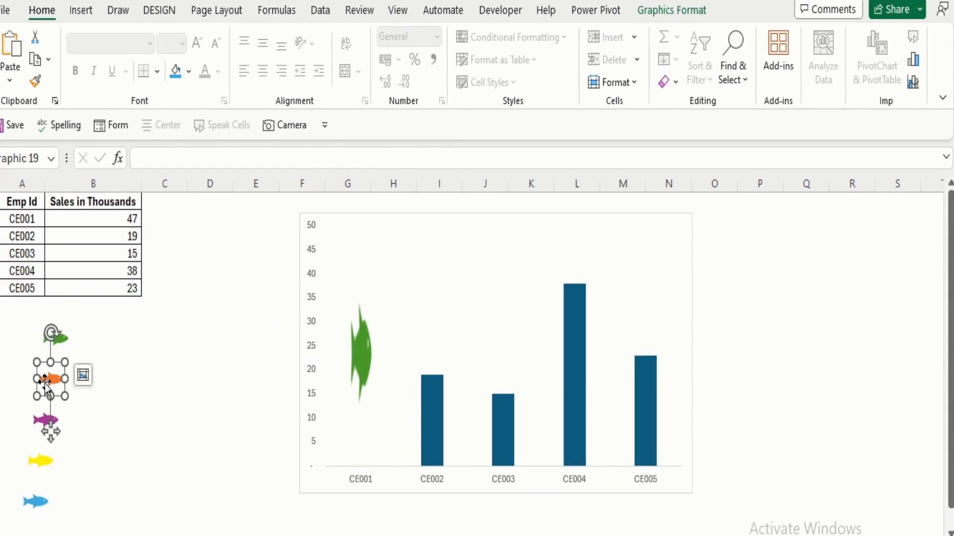
pyautogui.click(431, 443)
pyautogui.click(430, 444)
pyautogui.hotkey('ctrl', 'v')
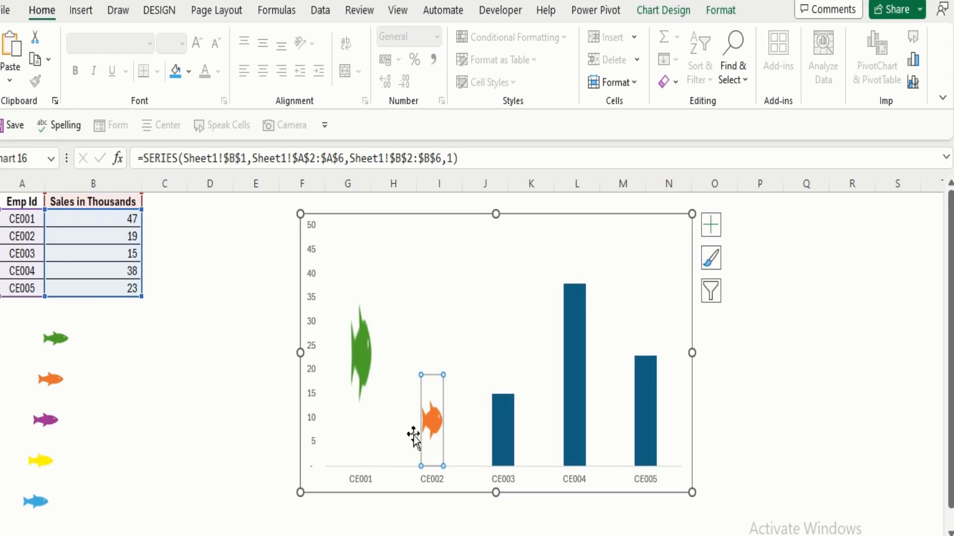
# - Replace the CE003 column with the copied purple fish and the CE004 column with the copied yellow fish
pyautogui.click(46, 419)
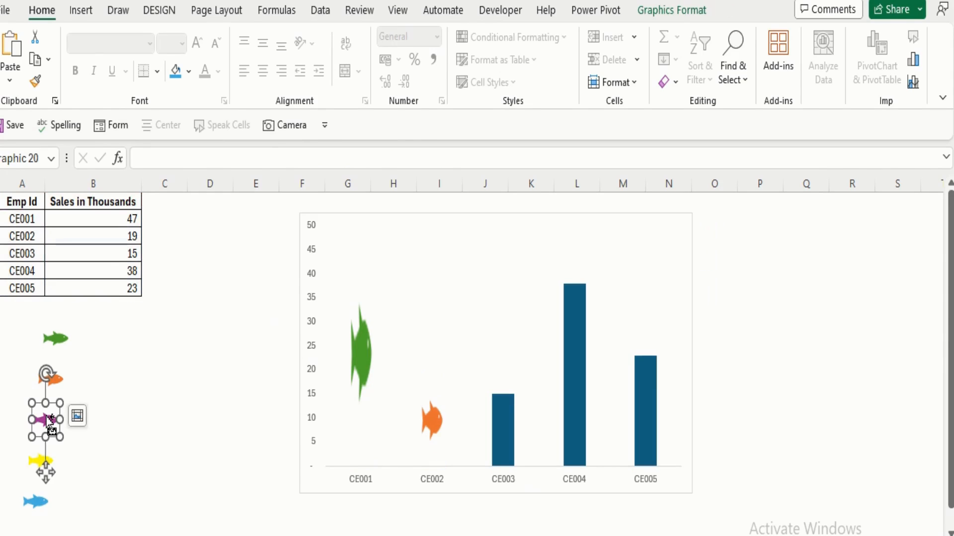
pyautogui.click(504, 437)
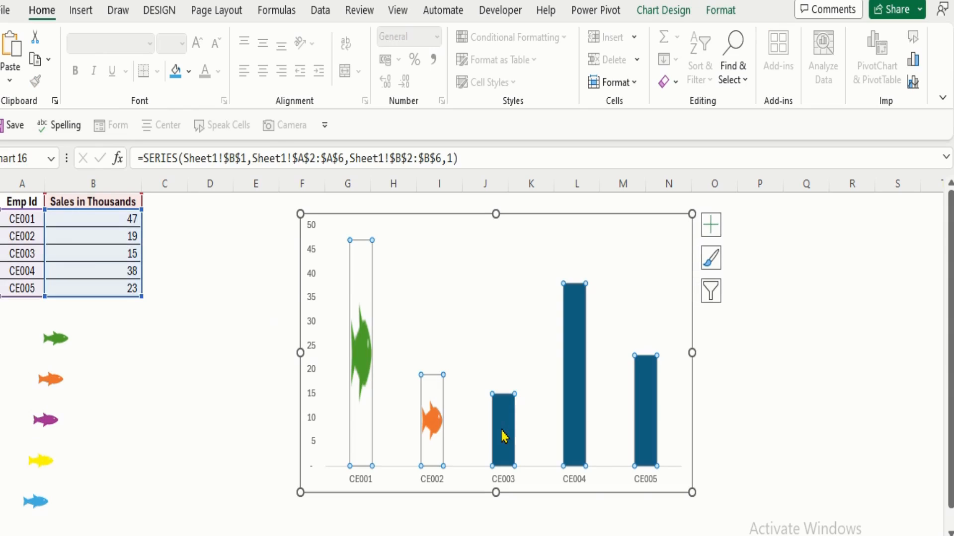
pyautogui.click(504, 437)
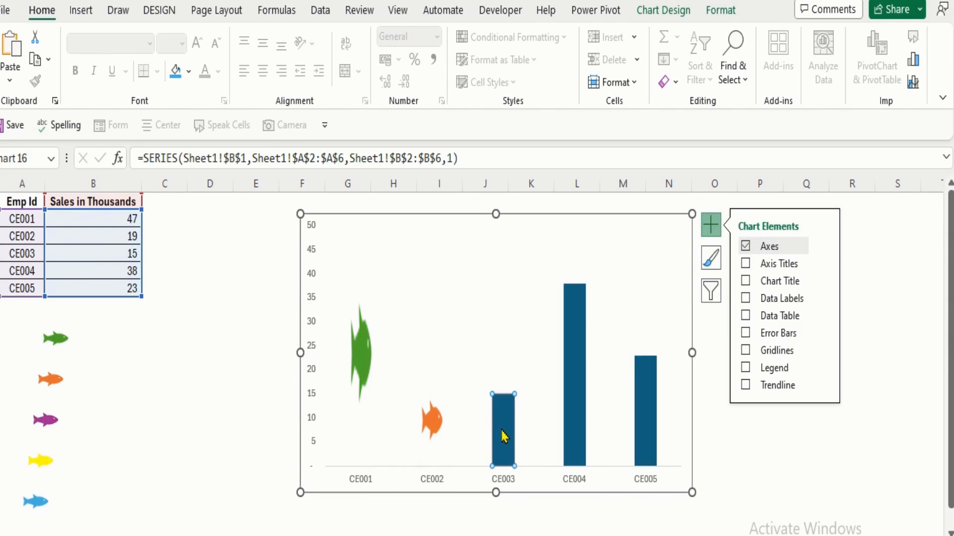
pyautogui.hotkey('ctrl', 'v')
pyautogui.click(40, 460)
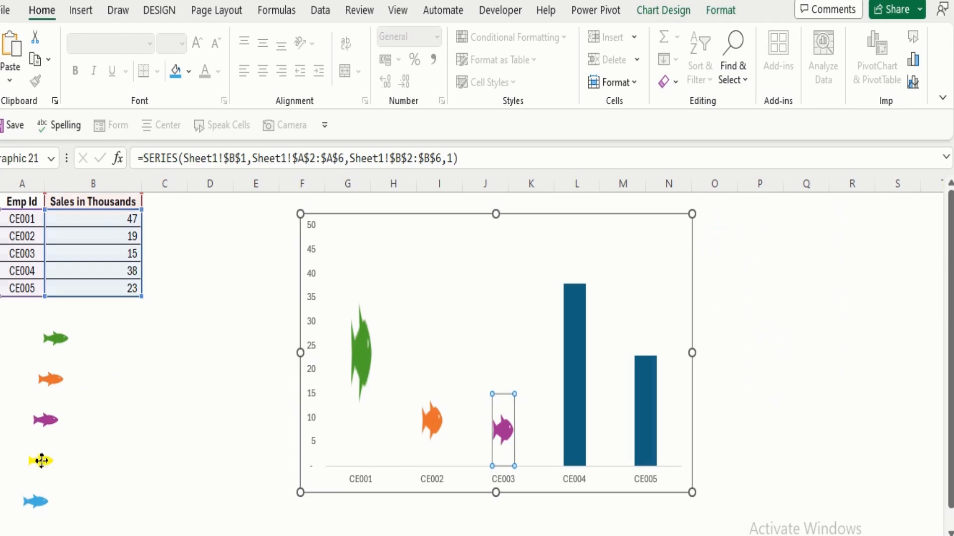
pyautogui.click(572, 346)
pyautogui.click(574, 346)
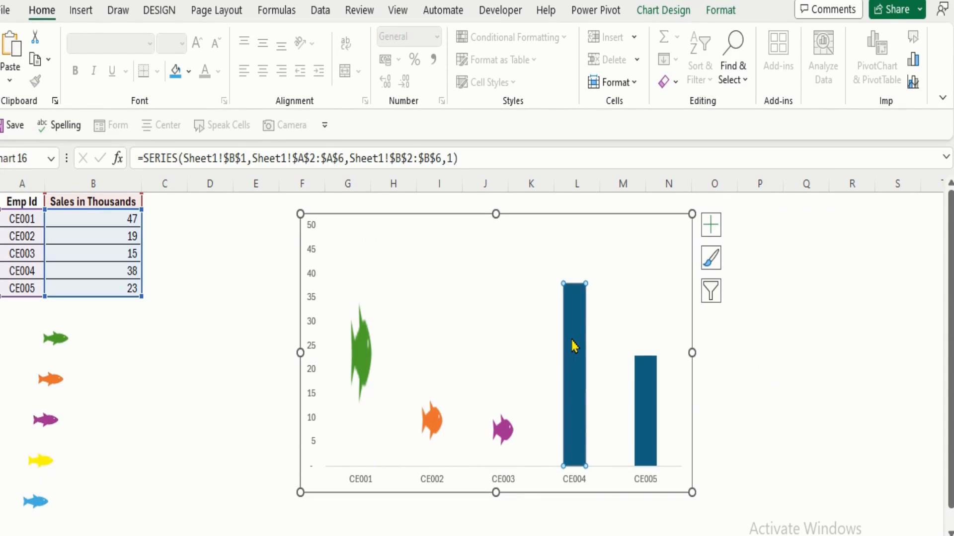
pyautogui.hotkey('ctrl', 'v')
# - Replace the CE005 column with the copied light blue fish and deselect the chart
pyautogui.click(35, 503)
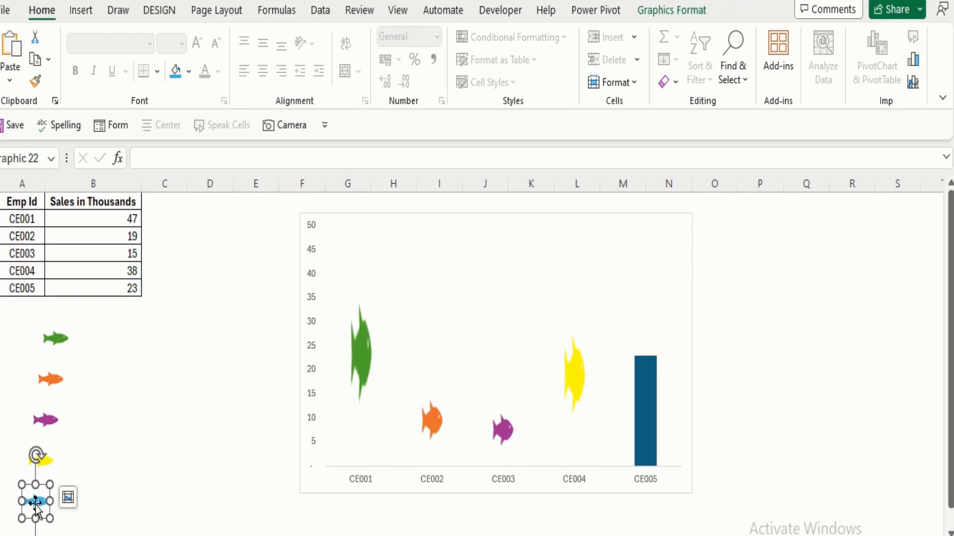
pyautogui.click(652, 405)
pyautogui.click(652, 405)
pyautogui.hotkey('ctrl', 'v')
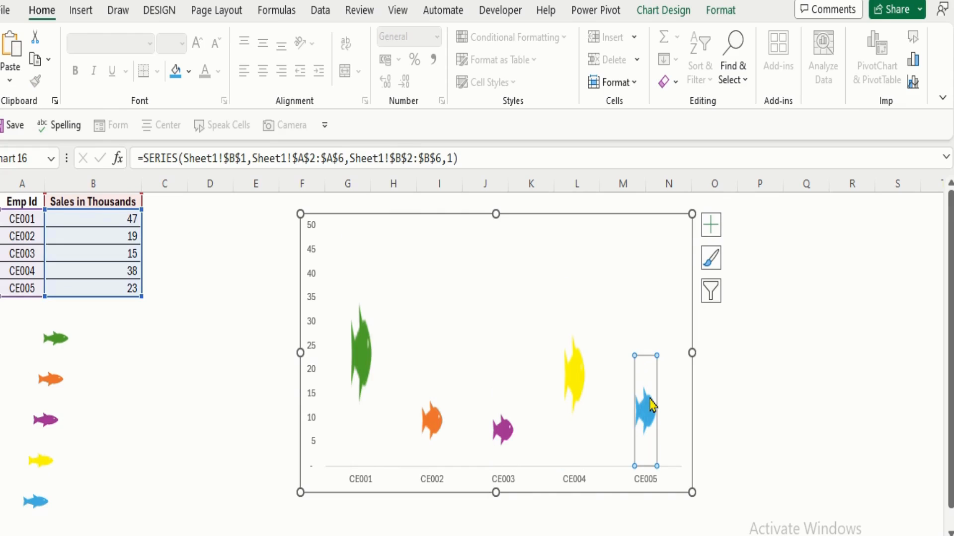
pyautogui.click(776, 354)
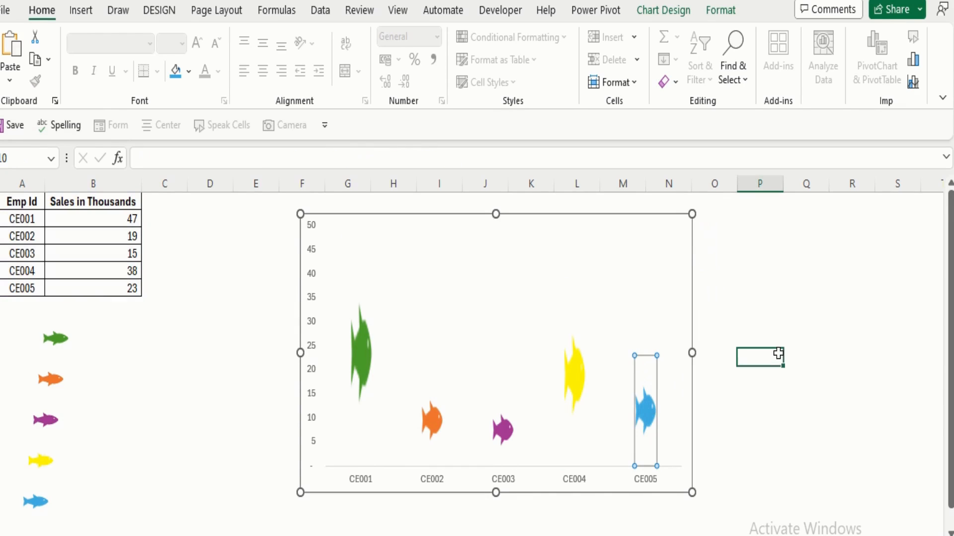
# - Set the sales data series' gap width to 0% and its series overlap to -66%
pyautogui.click(356, 347)
pyautogui.rightClick(356, 347)
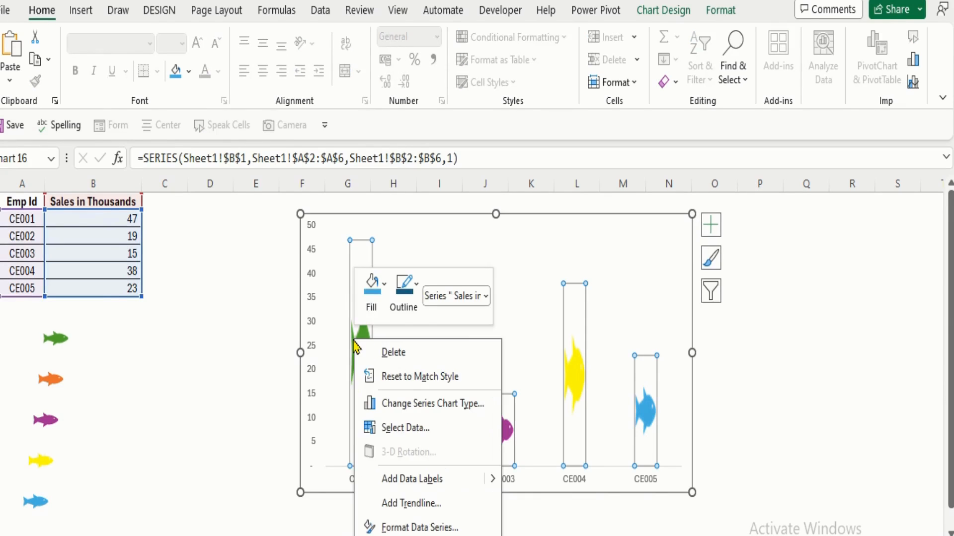
pyautogui.click(412, 529)
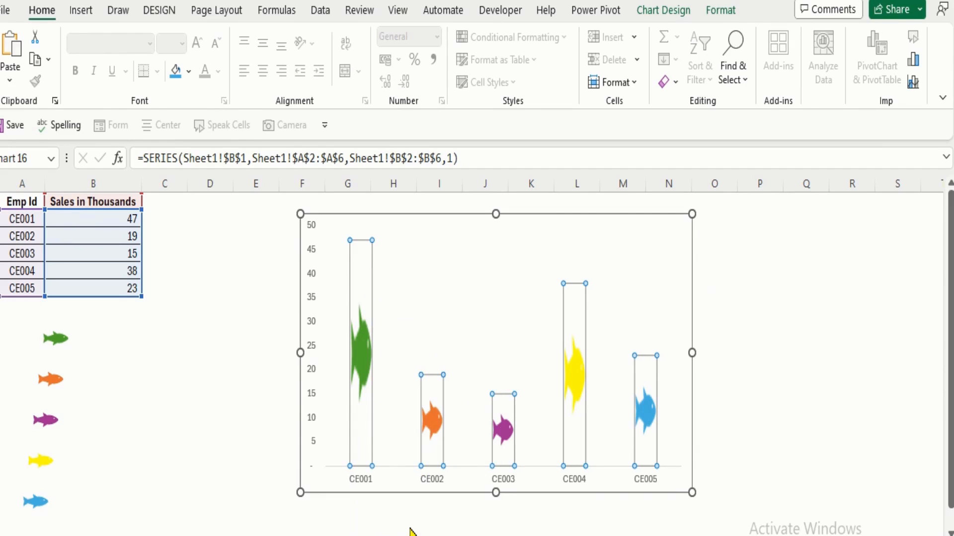
pyautogui.moveTo(856, 406); pyautogui.dragTo(847, 381)
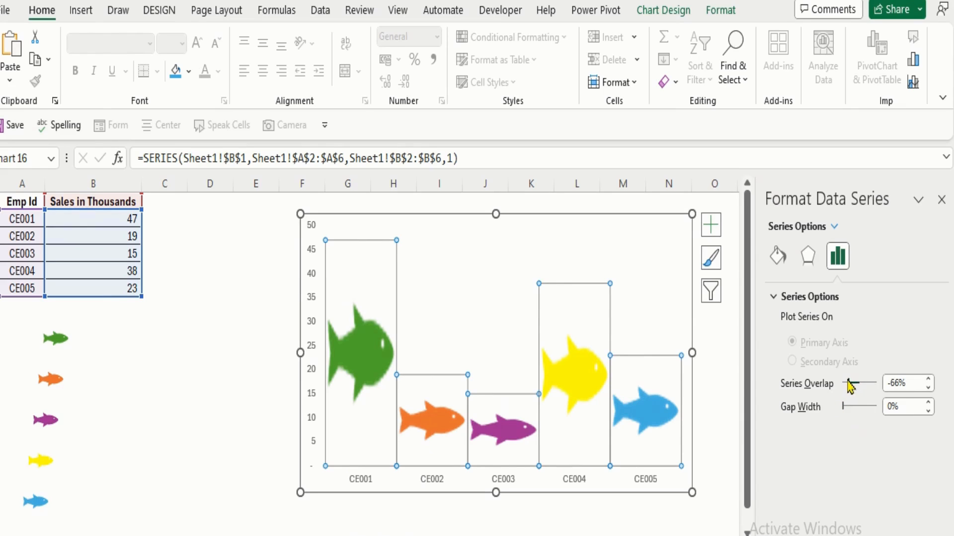
pyautogui.click(727, 373)
# - Add data labels to the fish series
pyautogui.click(367, 361)
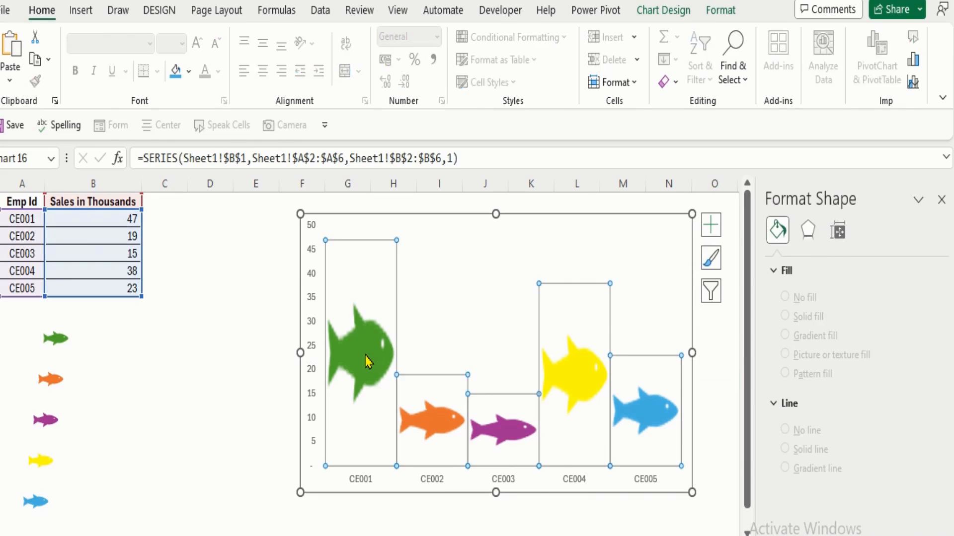
pyautogui.rightClick(366, 361)
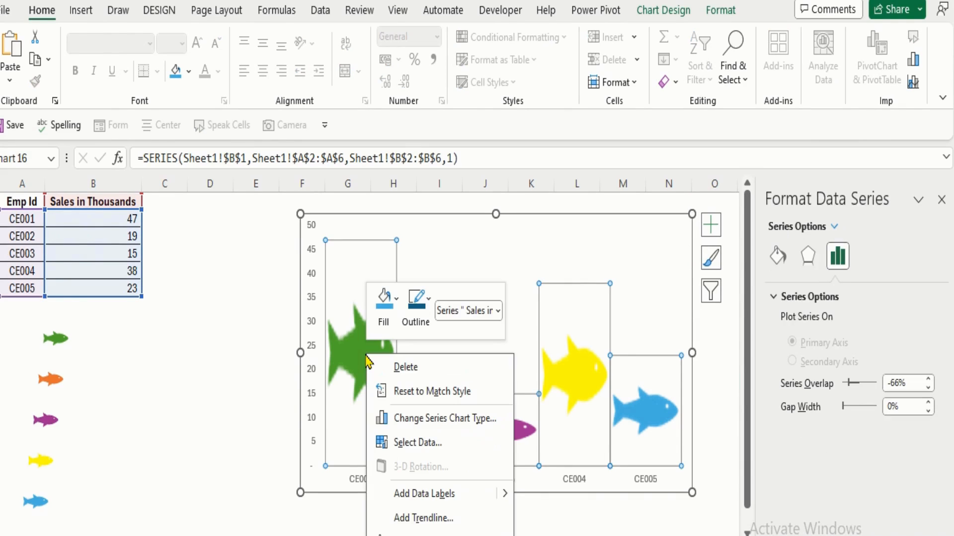
pyautogui.click(407, 491)
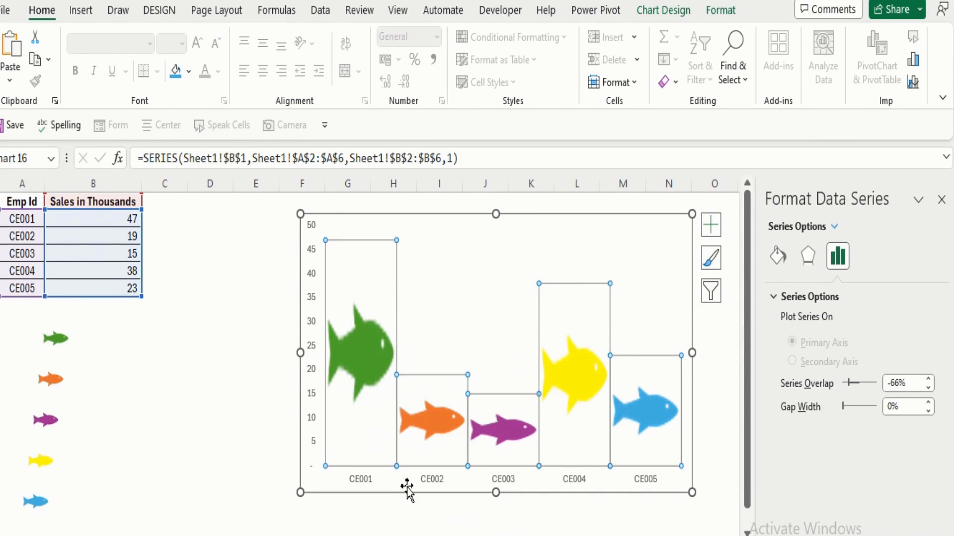
# - Set the label position of the fish data labels to Center
pyautogui.click(360, 228)
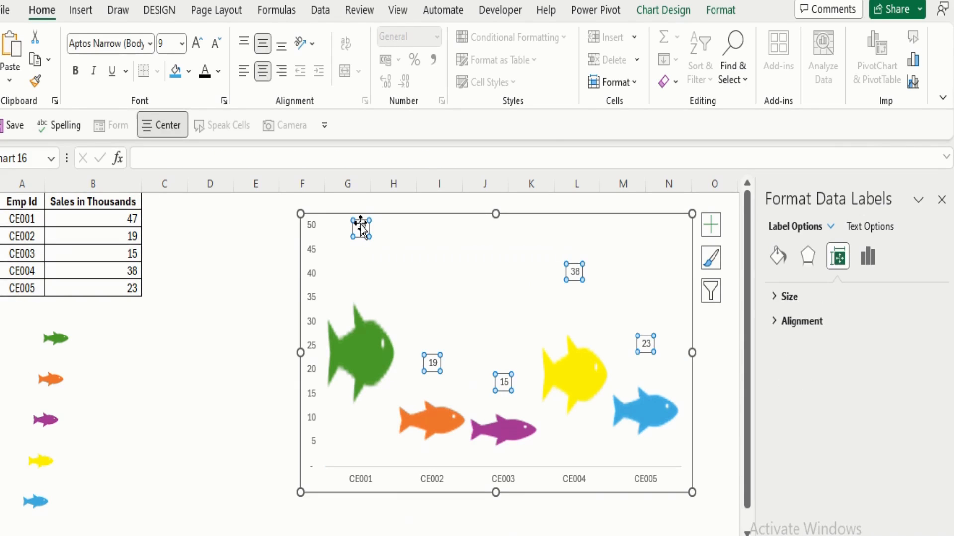
pyautogui.rightClick(362, 229)
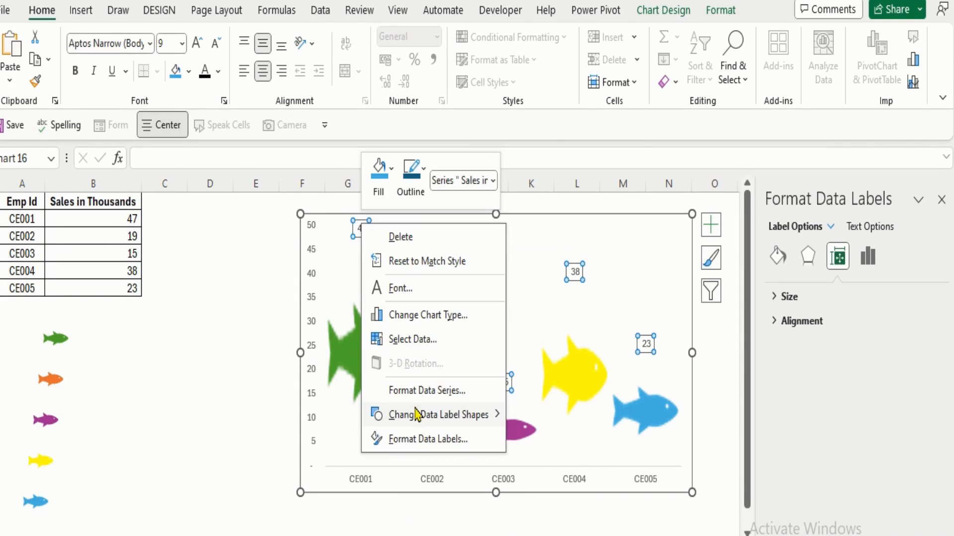
pyautogui.click(420, 442)
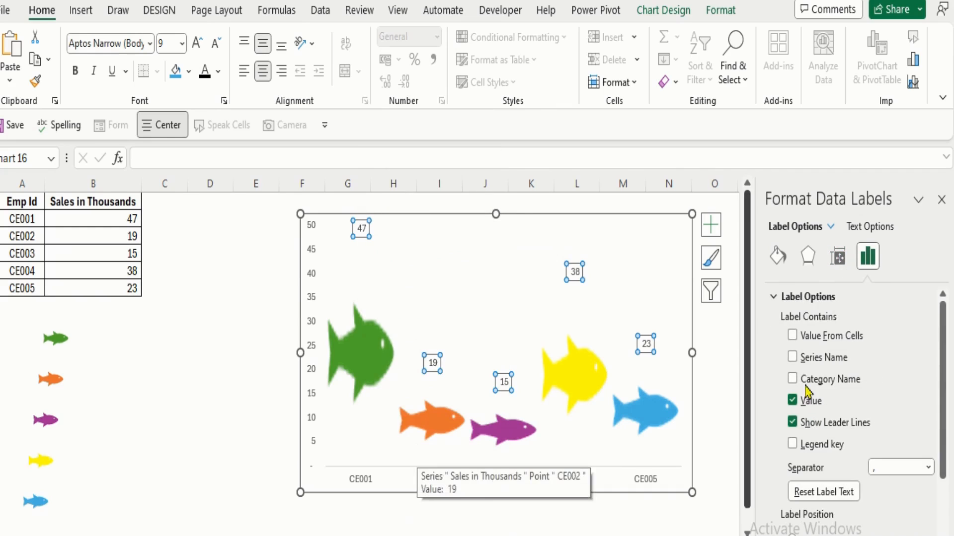
pyautogui.moveTo(943, 338); pyautogui.dragTo(945, 415)
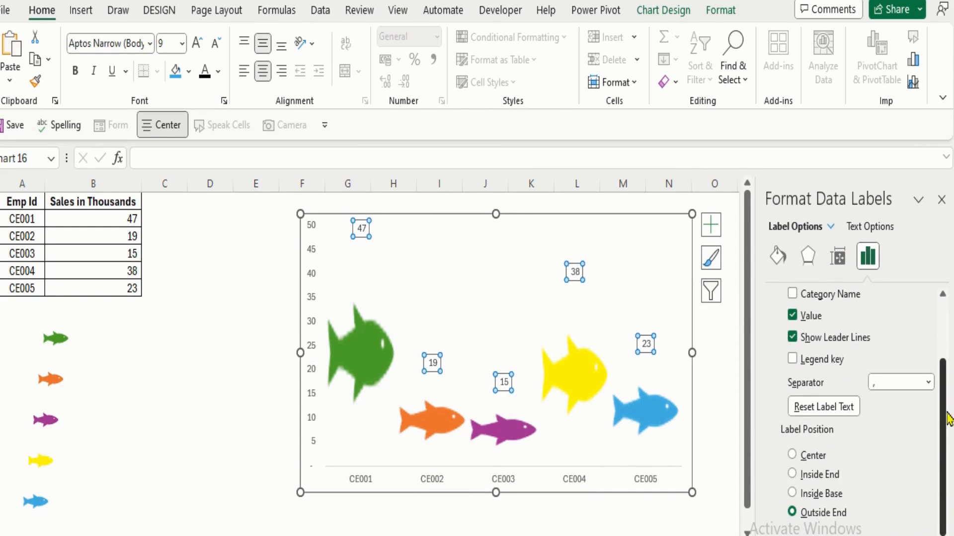
pyautogui.click(814, 456)
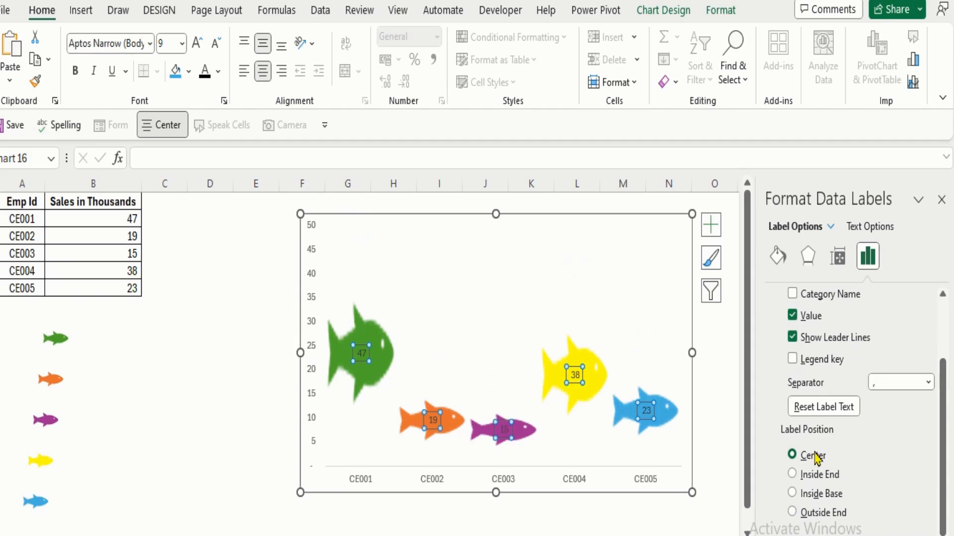
# - Format the data labels in black bold text at font size 11
pyautogui.click(209, 77)
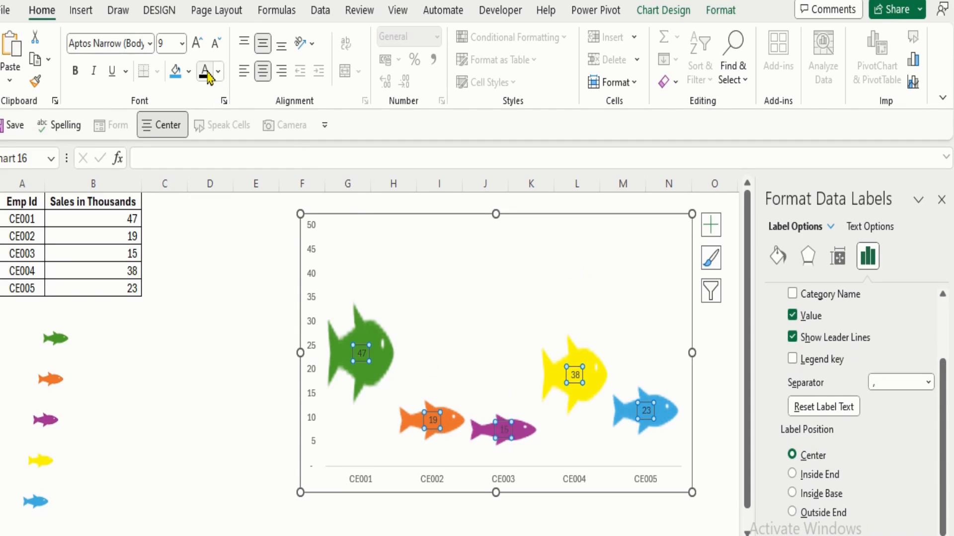
pyautogui.click(76, 72)
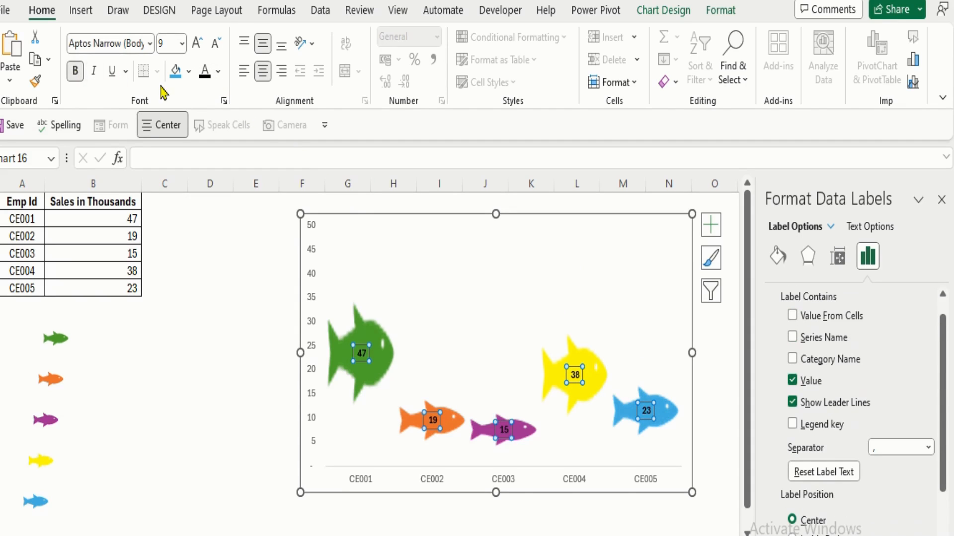
pyautogui.click(197, 43)
pyautogui.click(197, 43)
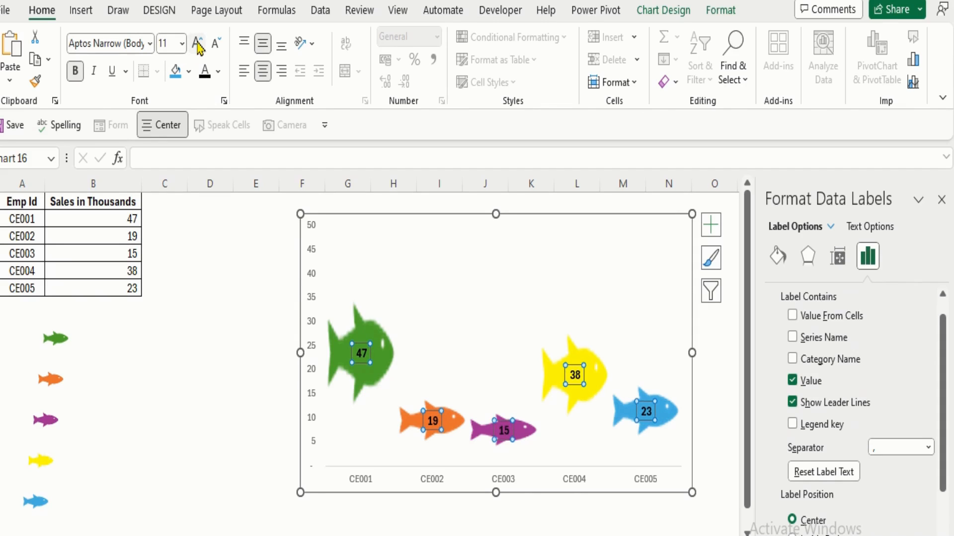
pyautogui.click(198, 325)
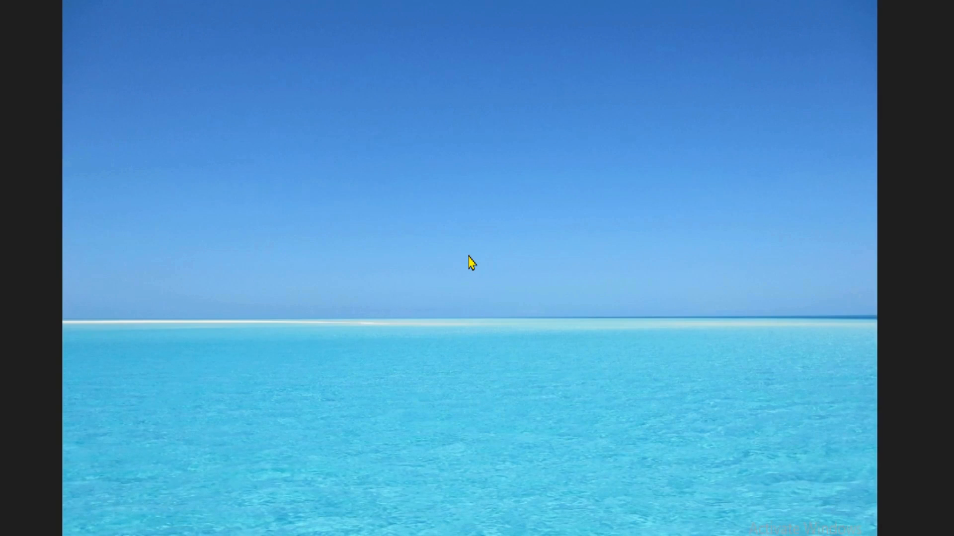
# - Copy the sea and sky image from the photo viewer and apply it as the chart area's picture fill
pyautogui.rightClick(470, 262)
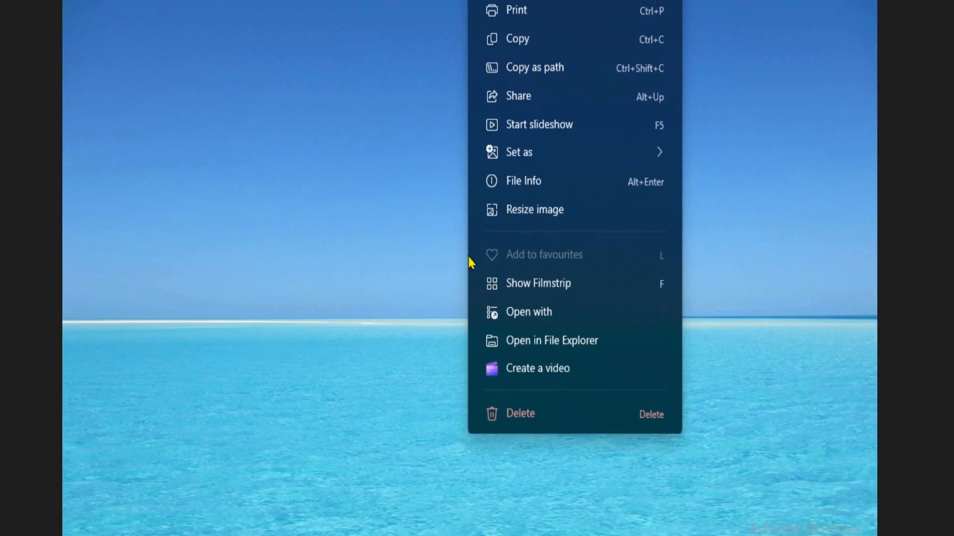
pyautogui.click(535, 40)
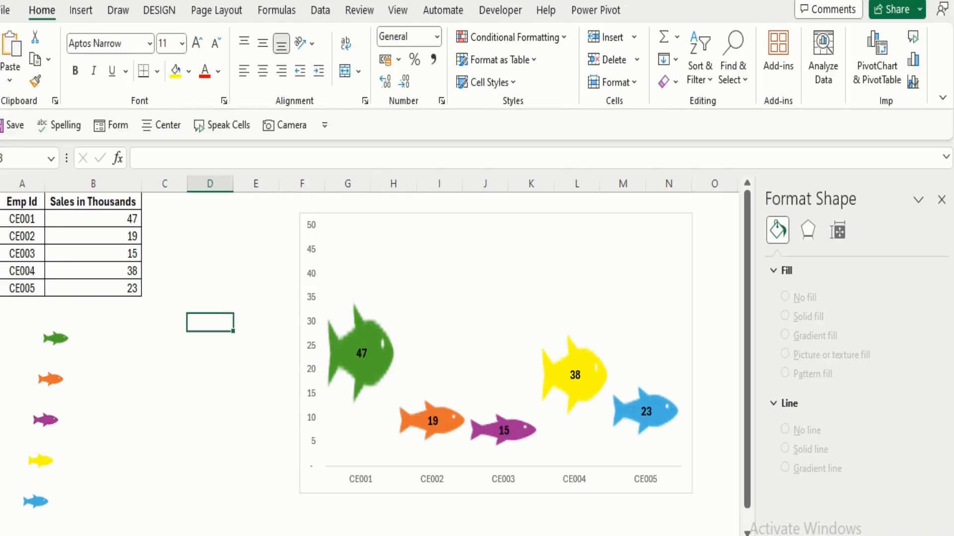
pyautogui.click(473, 252)
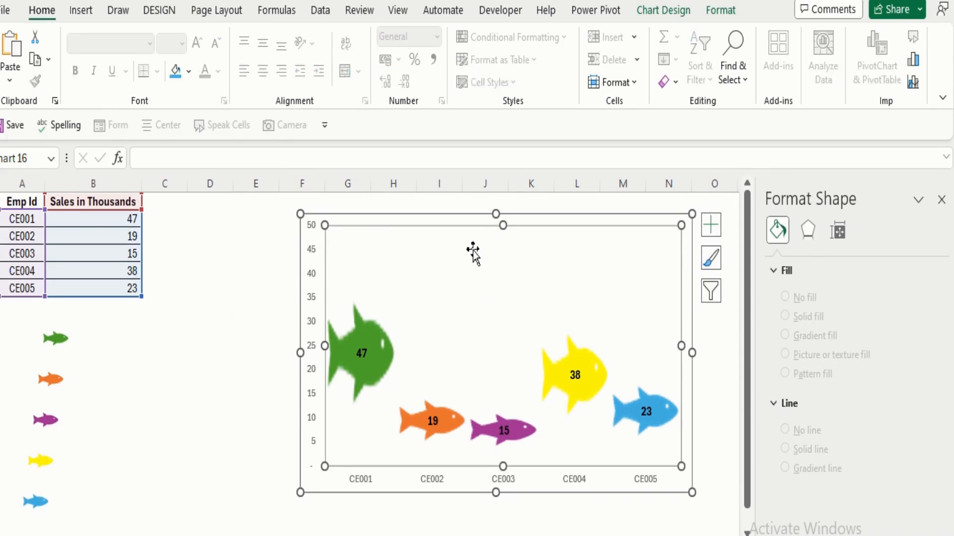
pyautogui.click(459, 217)
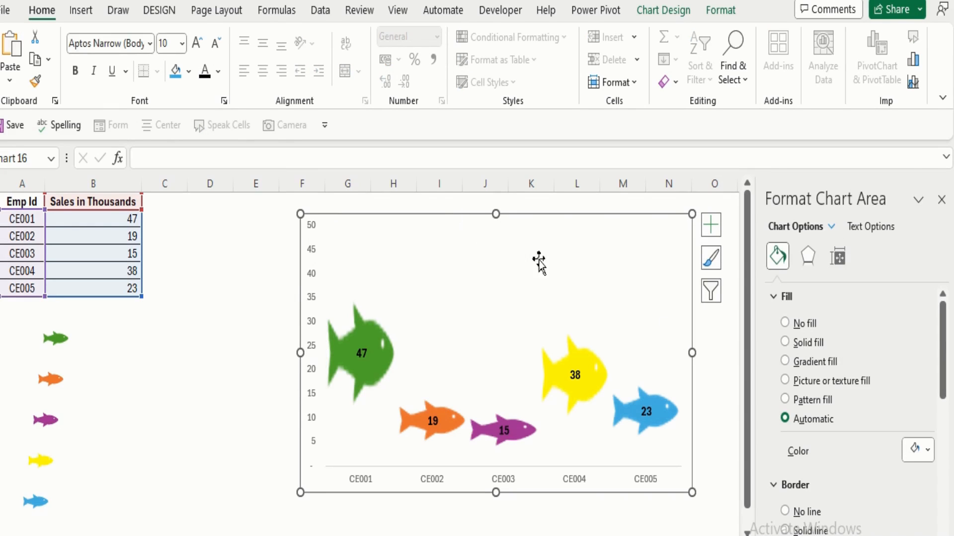
pyautogui.click(785, 380)
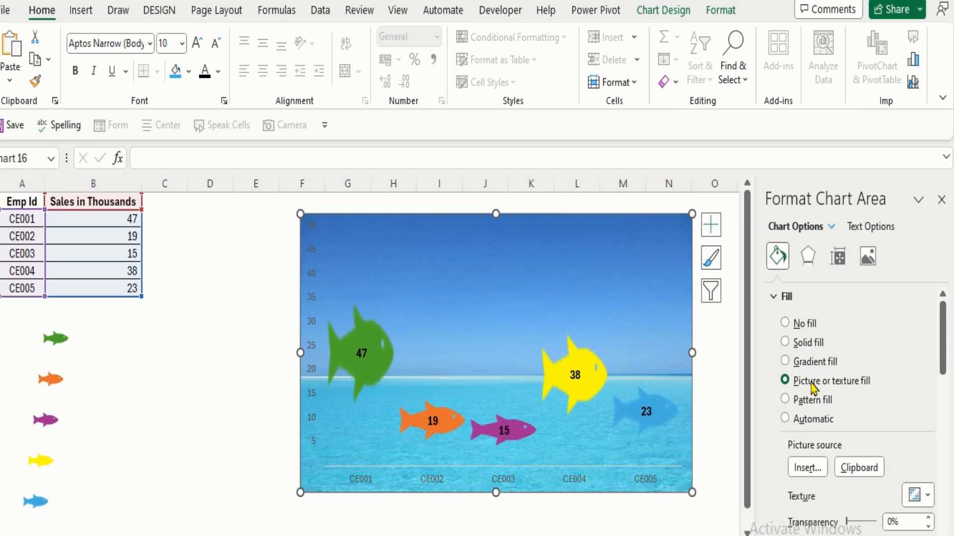
pyautogui.click(719, 373)
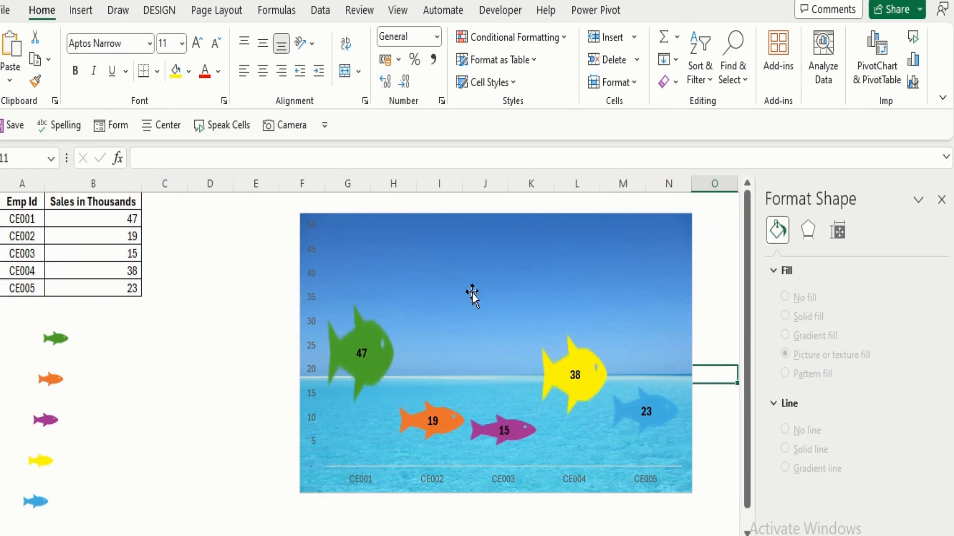
# - Format the vertical axis labels in white bold text at font size 10
pyautogui.doubleClick(309, 257)
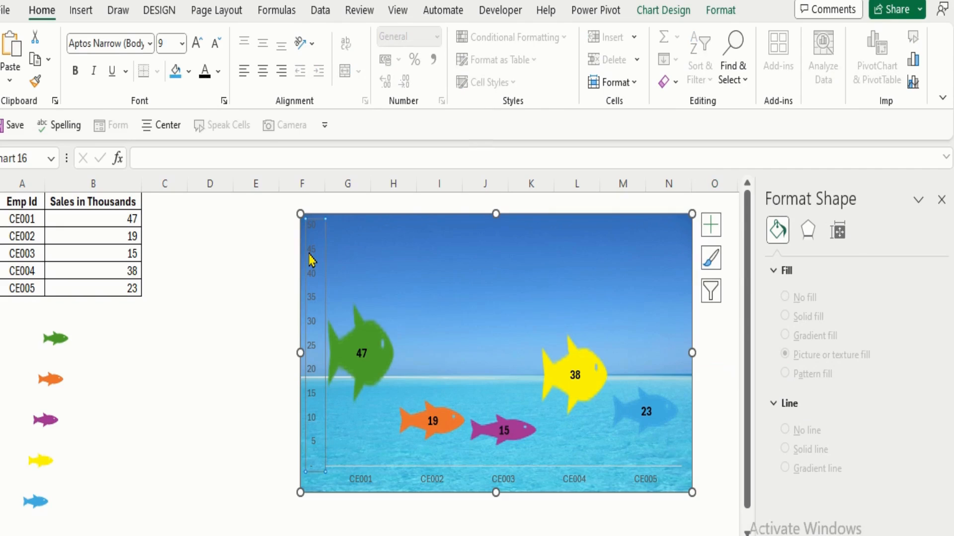
pyautogui.click(219, 72)
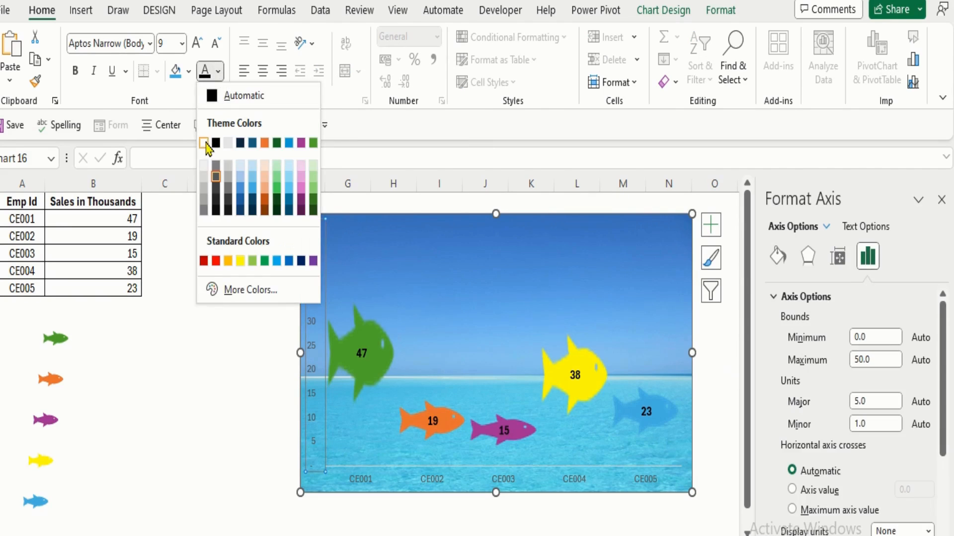
pyautogui.click(207, 144)
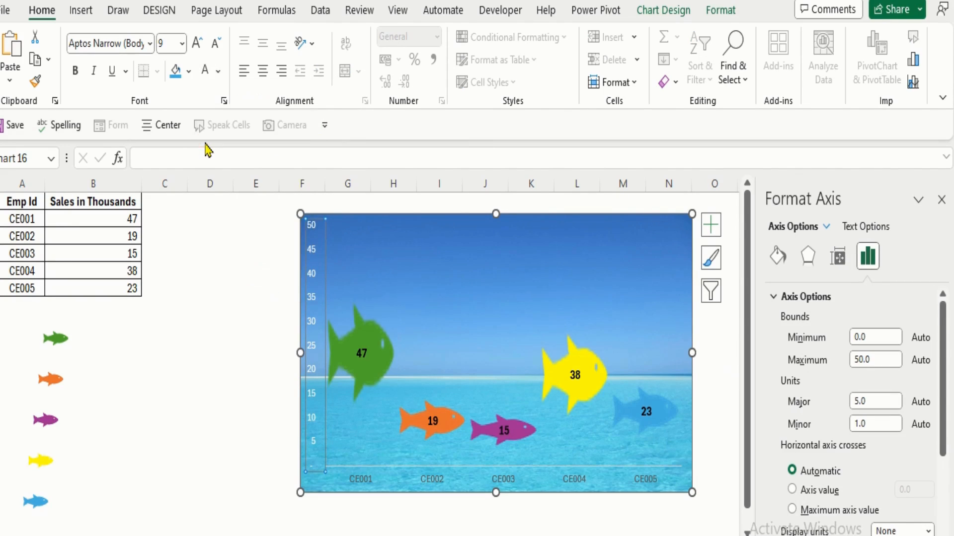
pyautogui.click(77, 74)
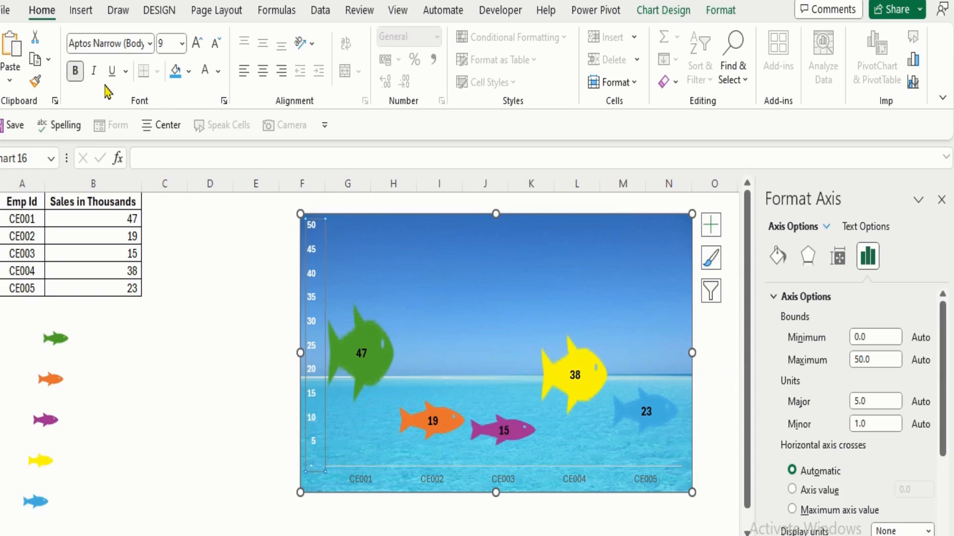
pyautogui.click(197, 44)
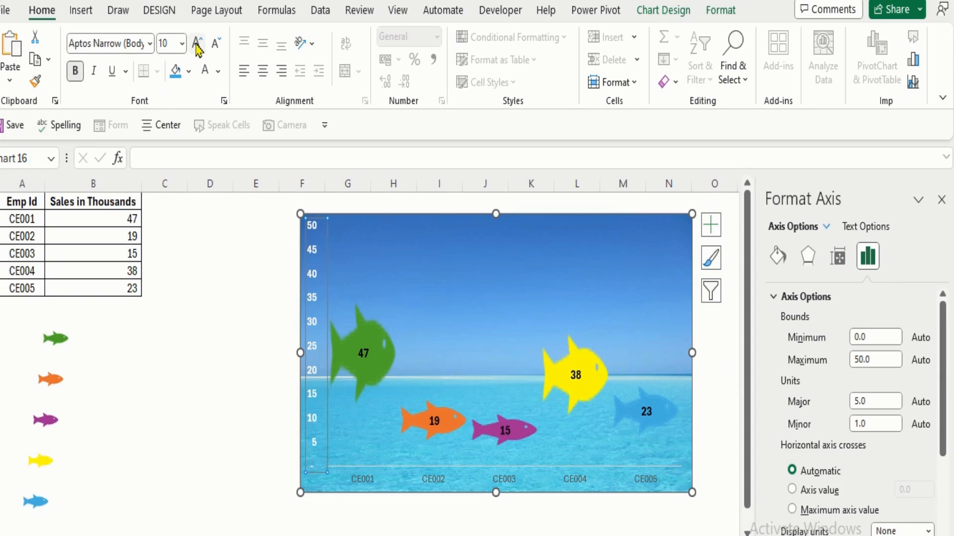
# - Format the horizontal axis employee ID labels in white bold text at font size 10 and close the axis formatting pane
pyautogui.click(364, 481)
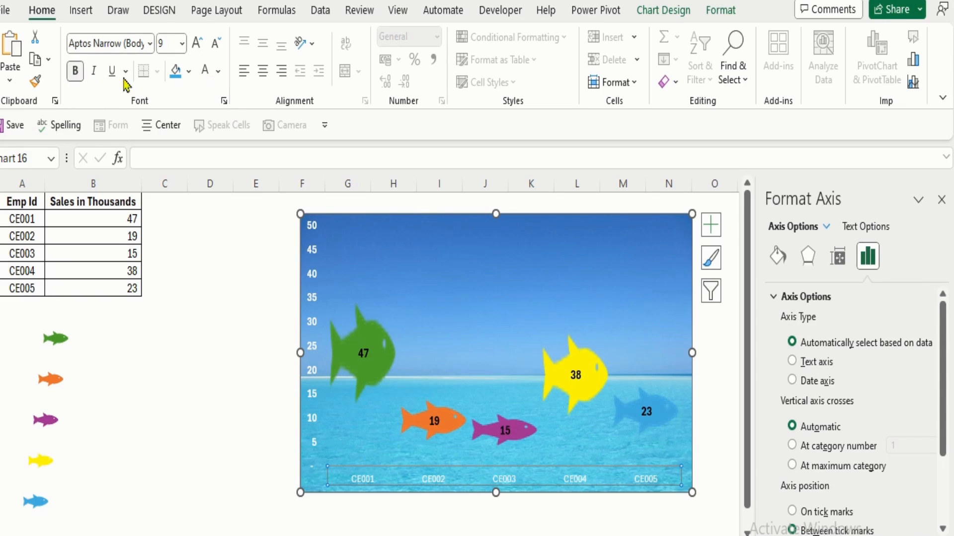
pyautogui.click(197, 45)
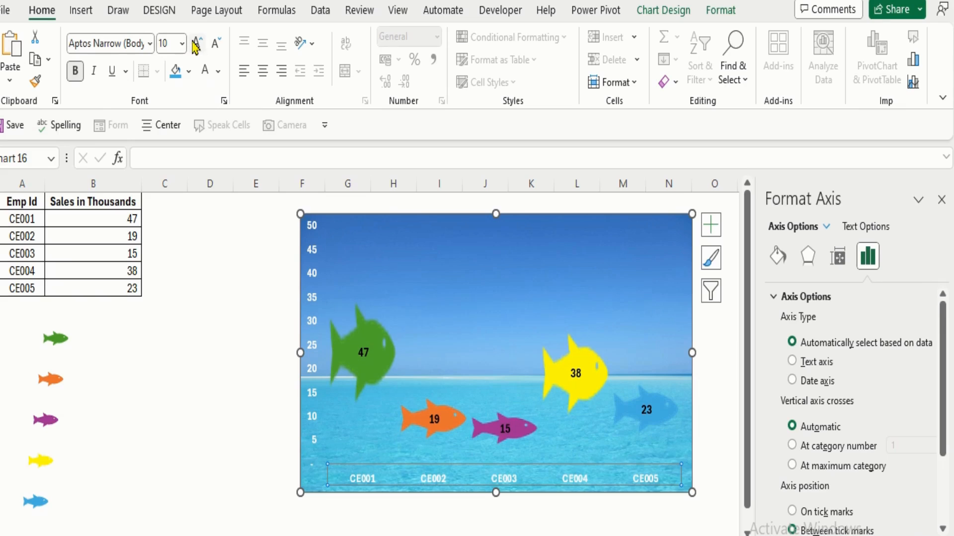
pyautogui.click(707, 370)
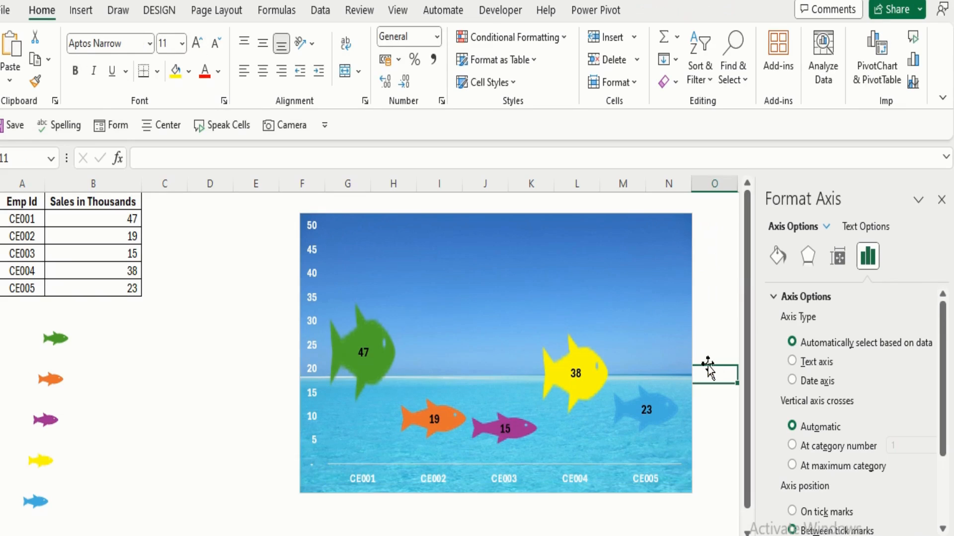
pyautogui.click(940, 200)
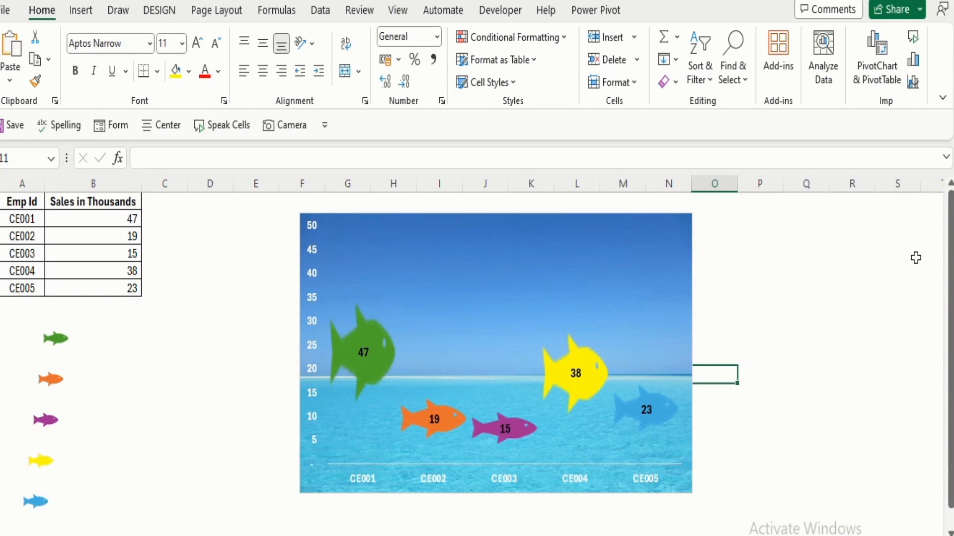
# - Recalculate the worksheet repeatedly to generate new random sales figures and test how the fish chart responds
pyautogui.click(843, 319)
pyautogui.press('F9')
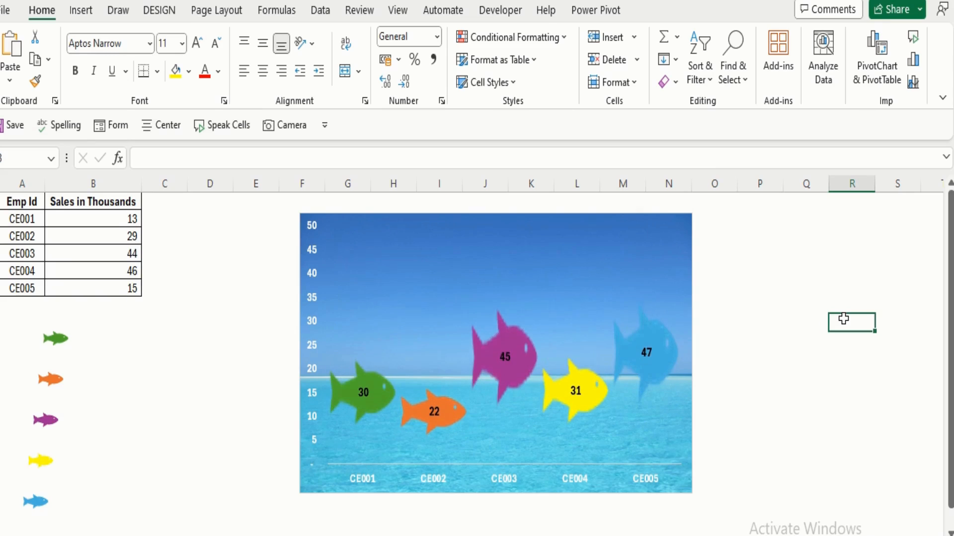
pyautogui.press('F9')
pyautogui.press('F9')
pyautogui.press('F9')
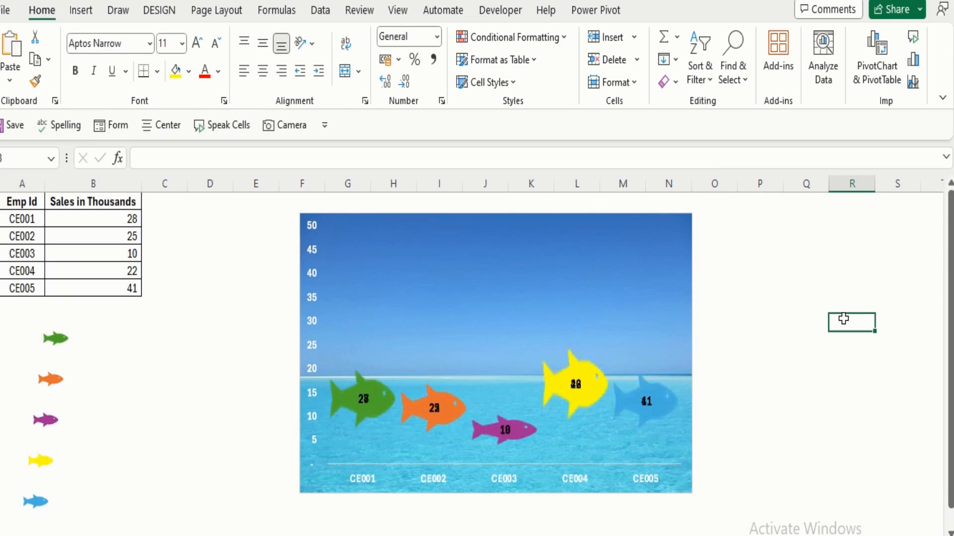
pyautogui.press('F9')
pyautogui.press('F9')
pyautogui.press('F9')
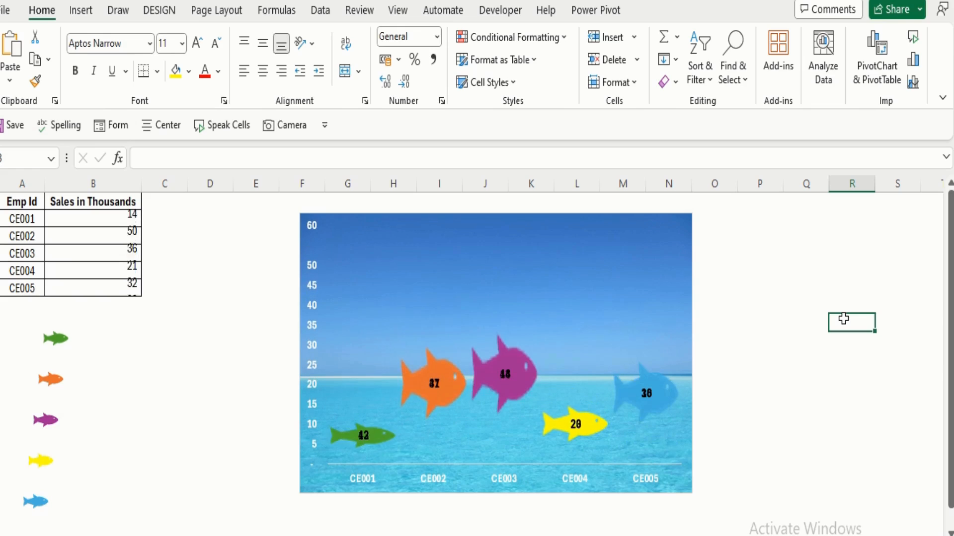
pyautogui.press('F9')
pyautogui.press('F9')
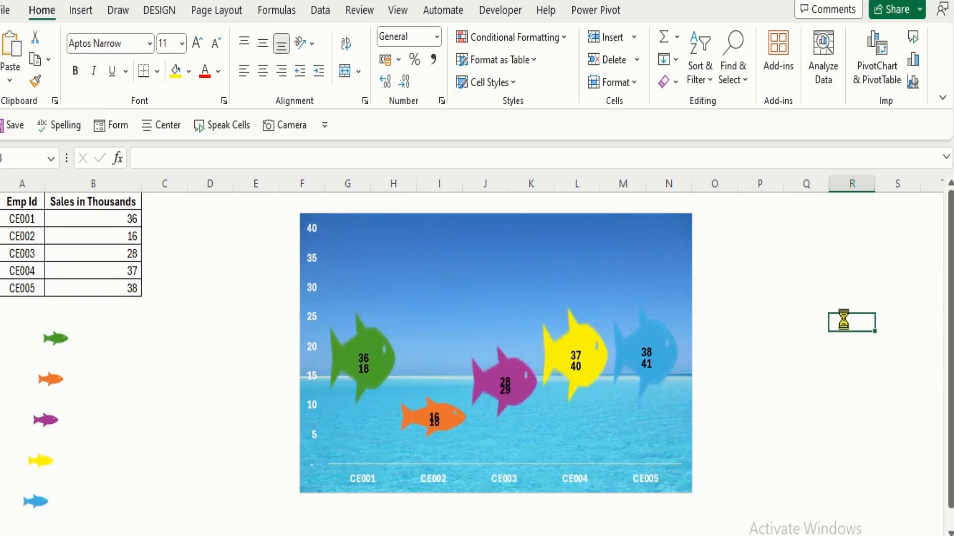
pyautogui.press('F9')
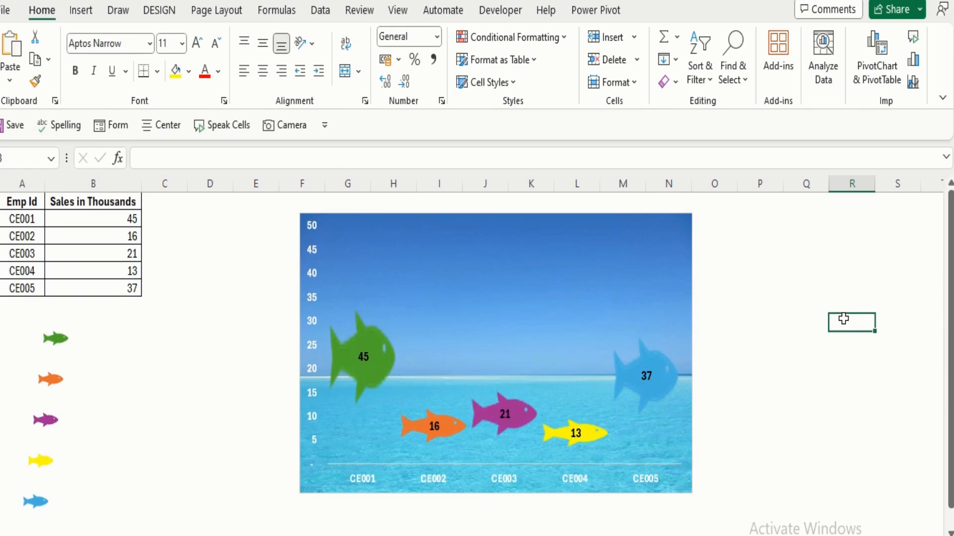